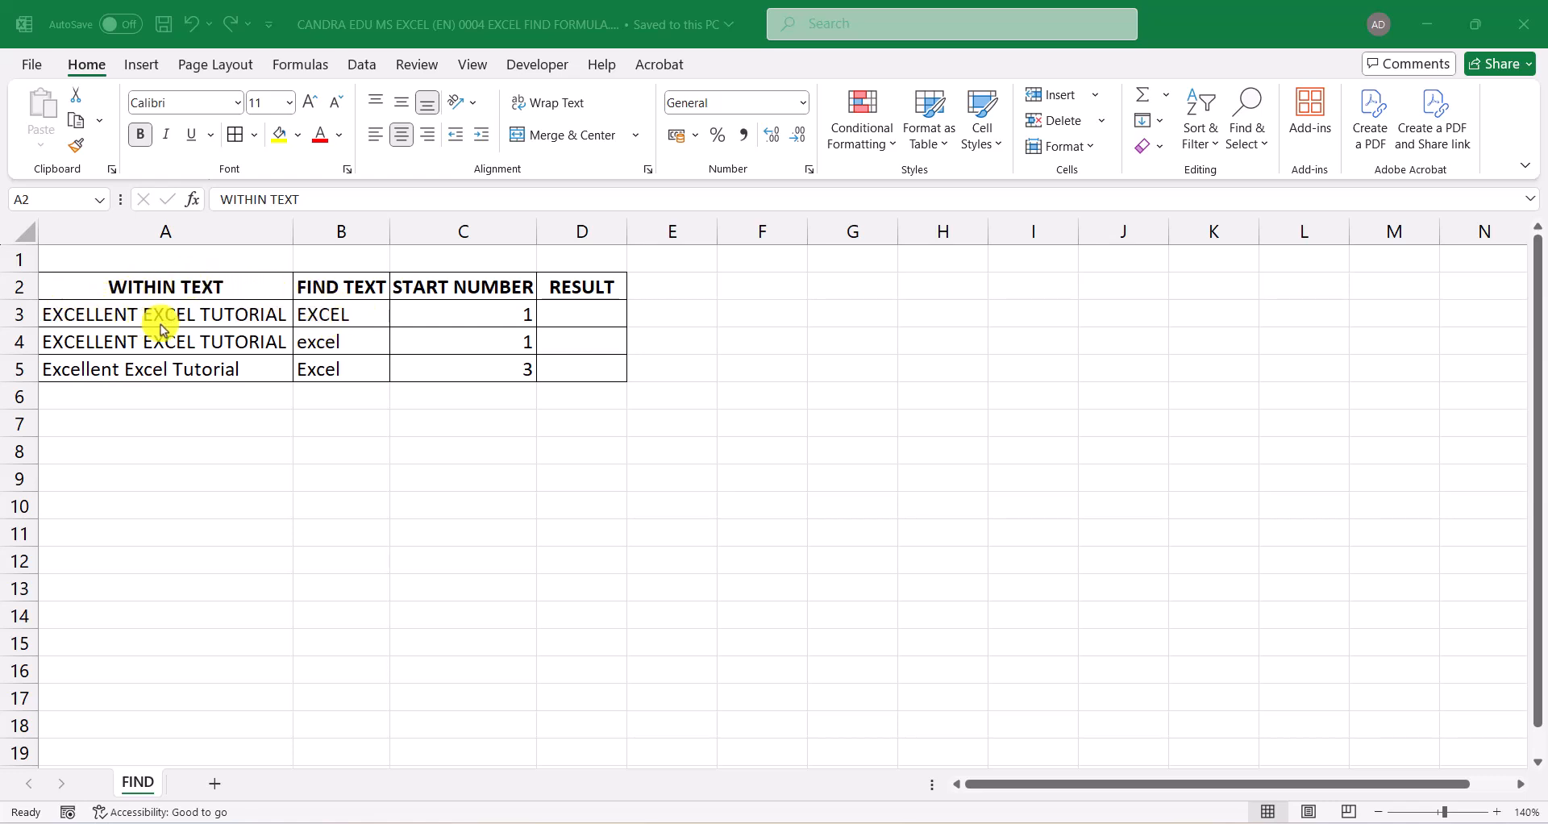
Enter =FIND("EXCEL";A3;1) in cell D3, then review the result against the row's source texts
click(337, 316)
click(446, 313)
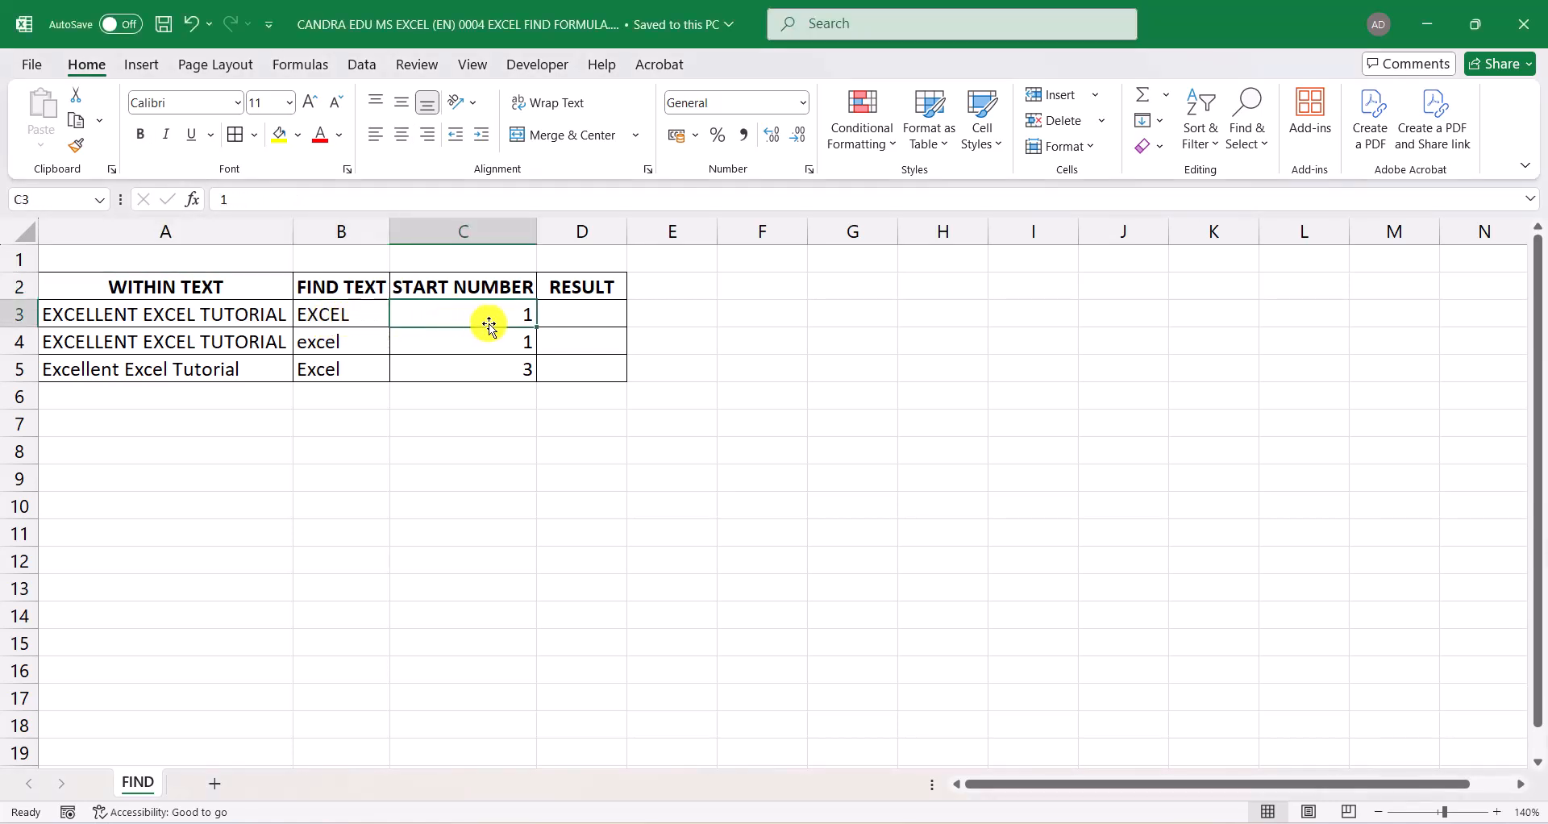
click(564, 307)
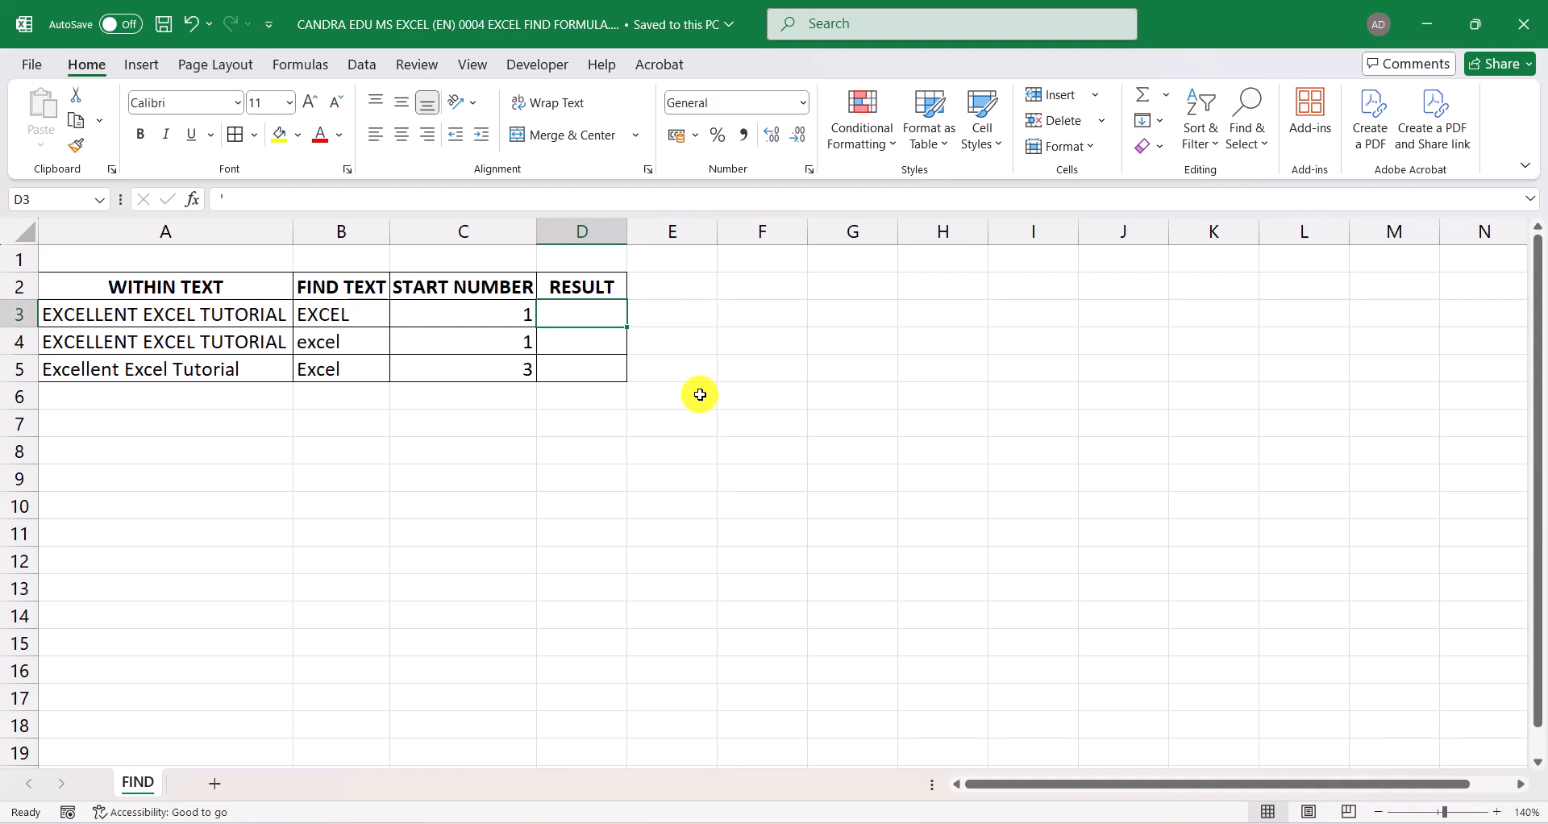
text(=)
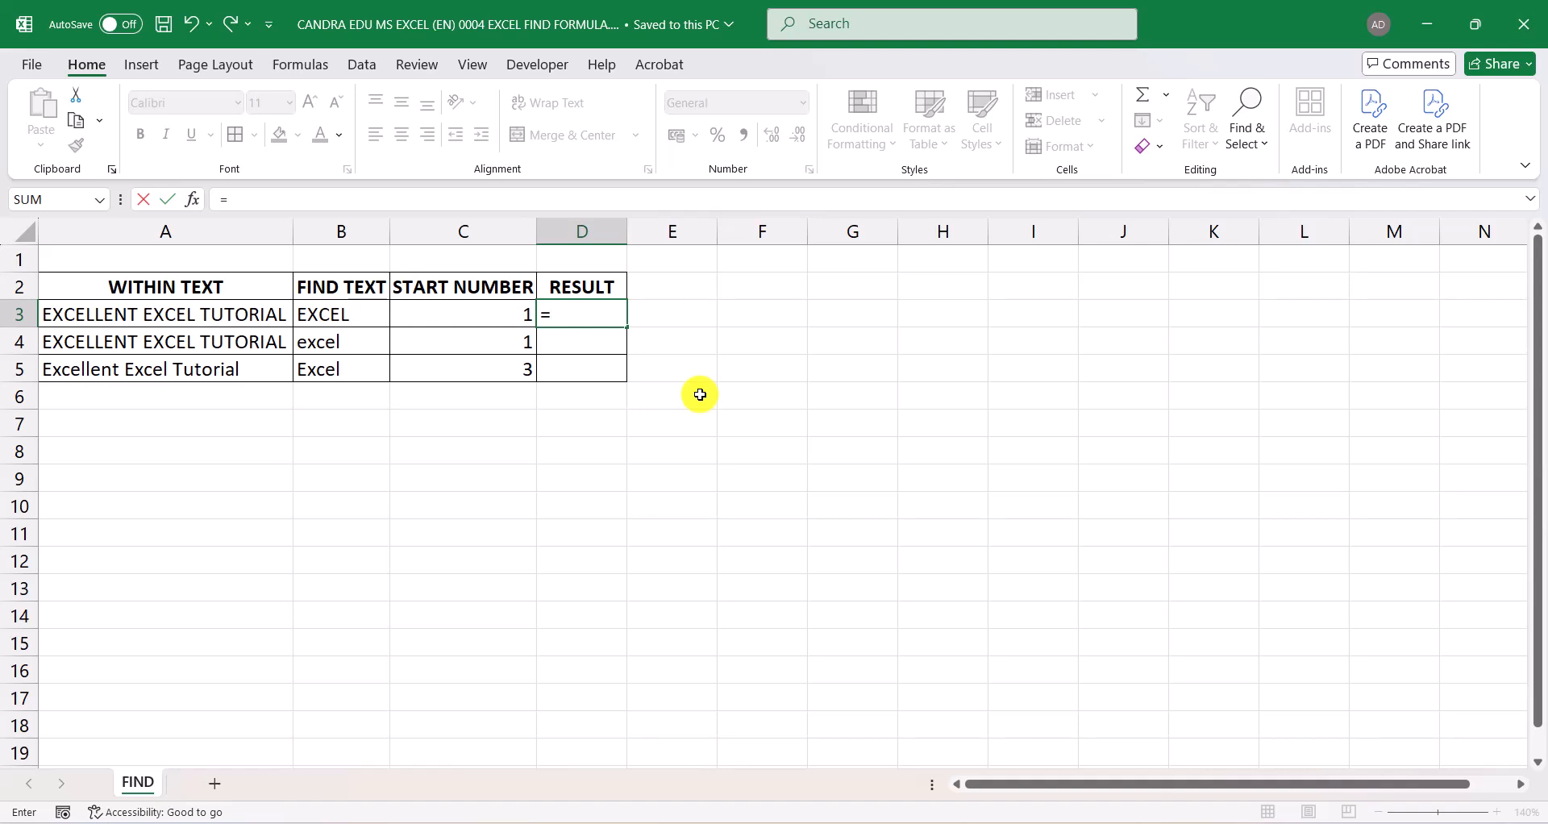
text(FIND()
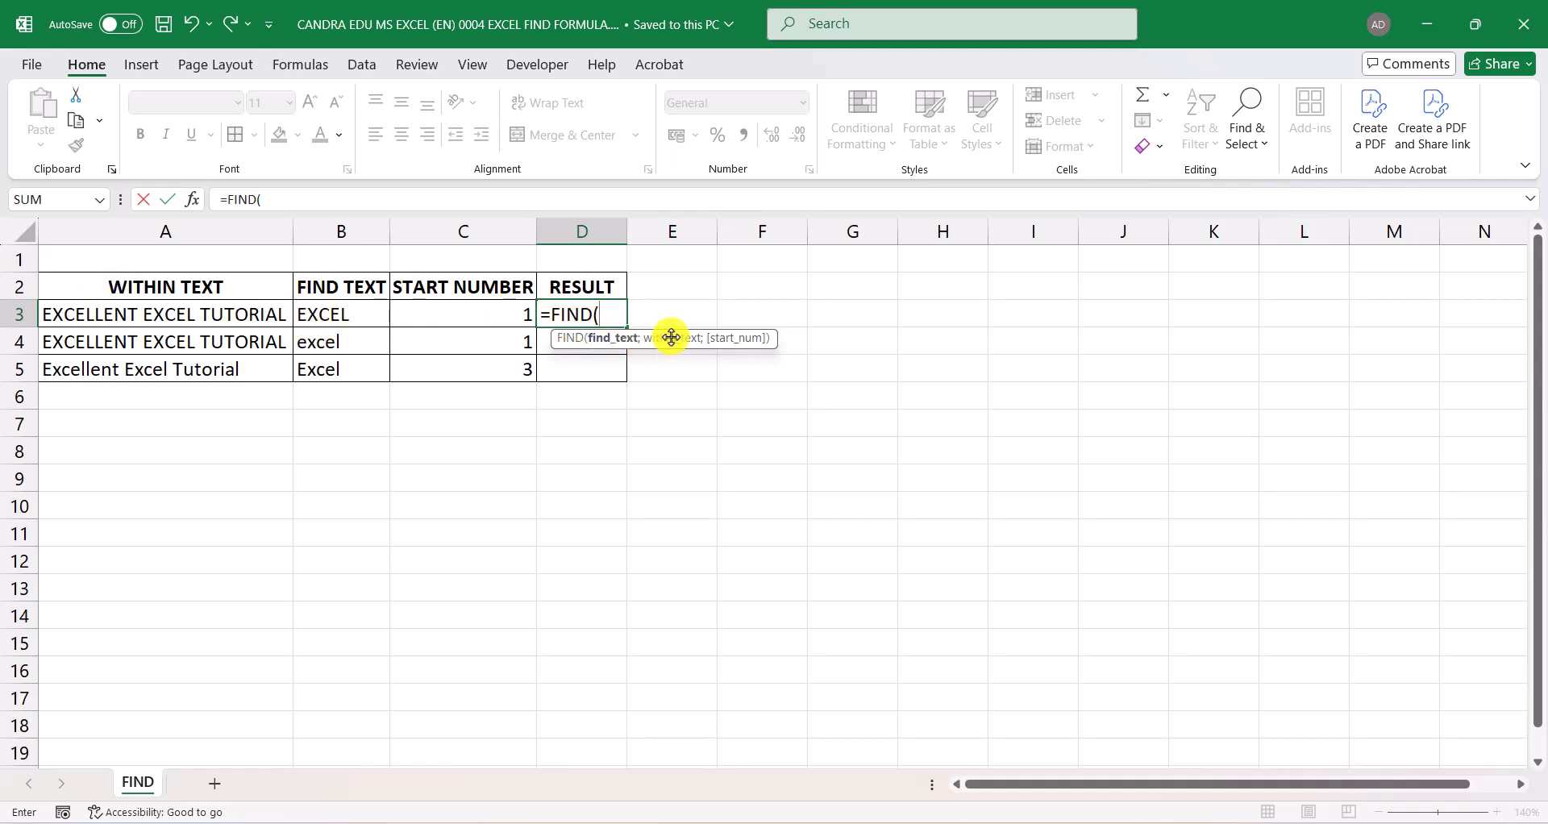
text(EXCEL";)
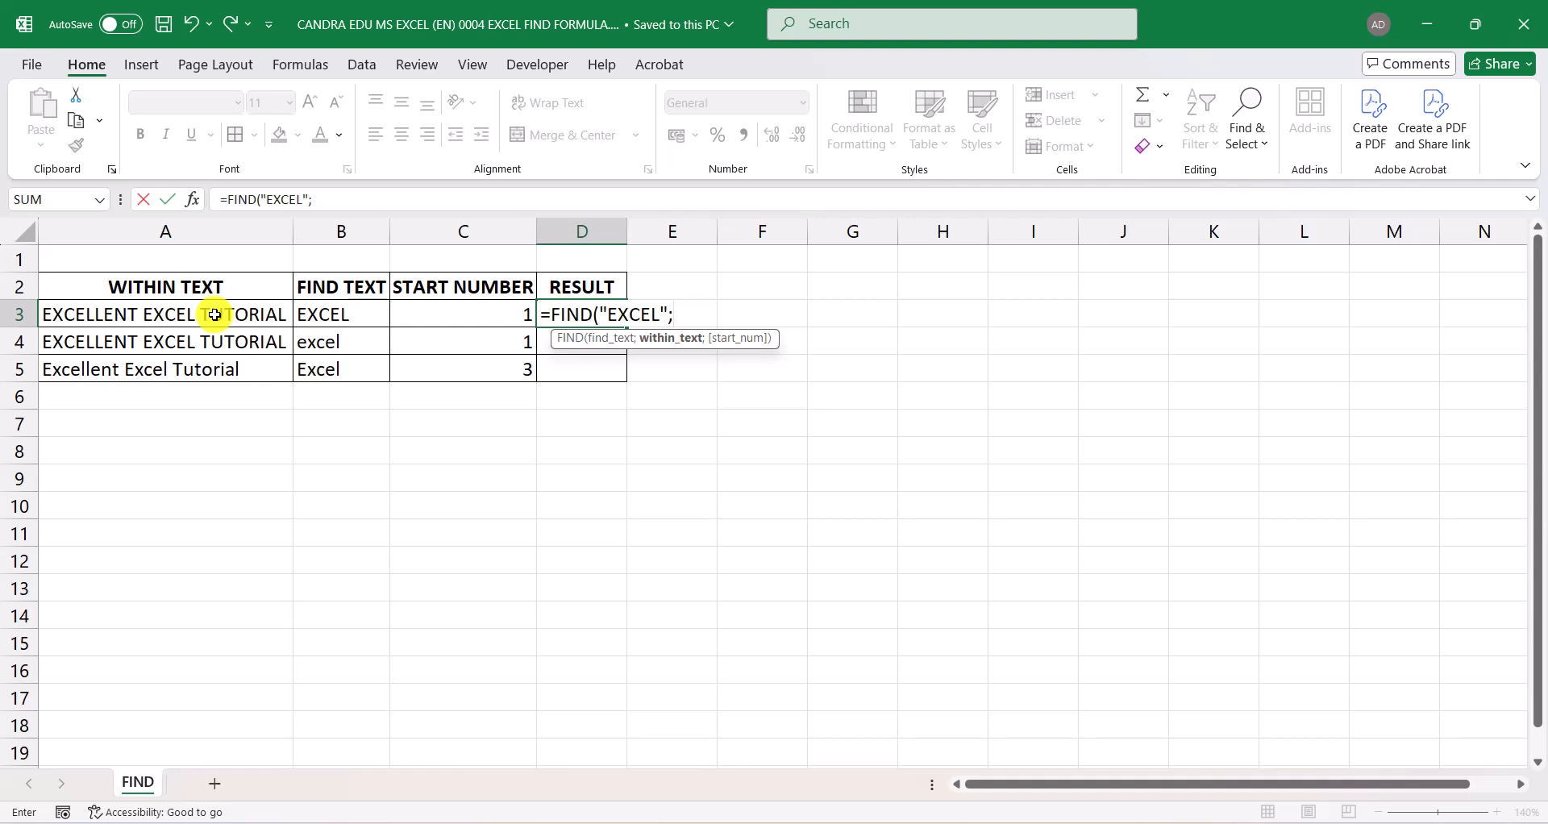
click(152, 316)
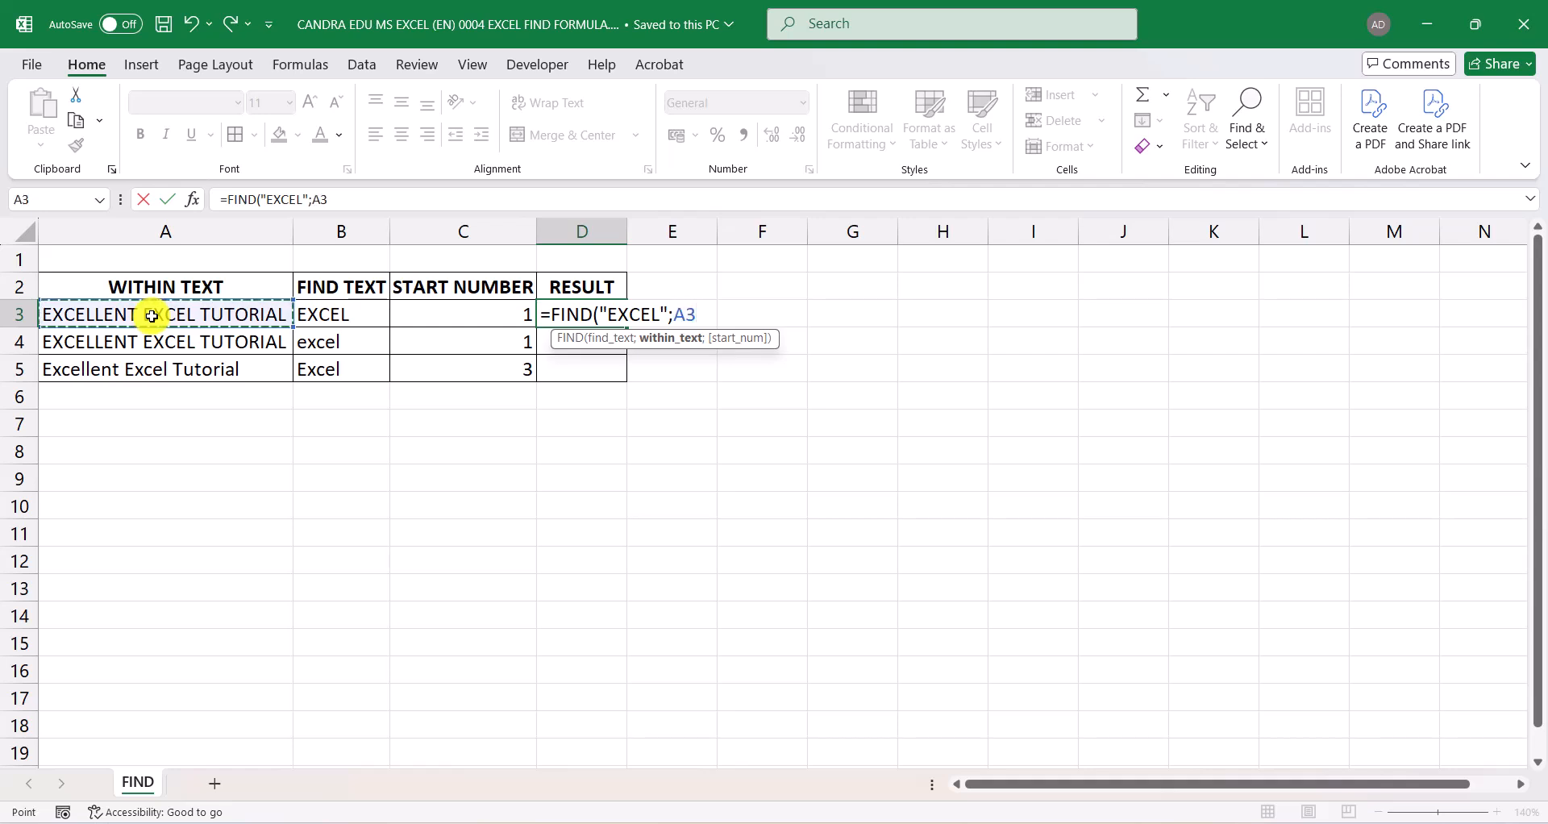
text(;1)
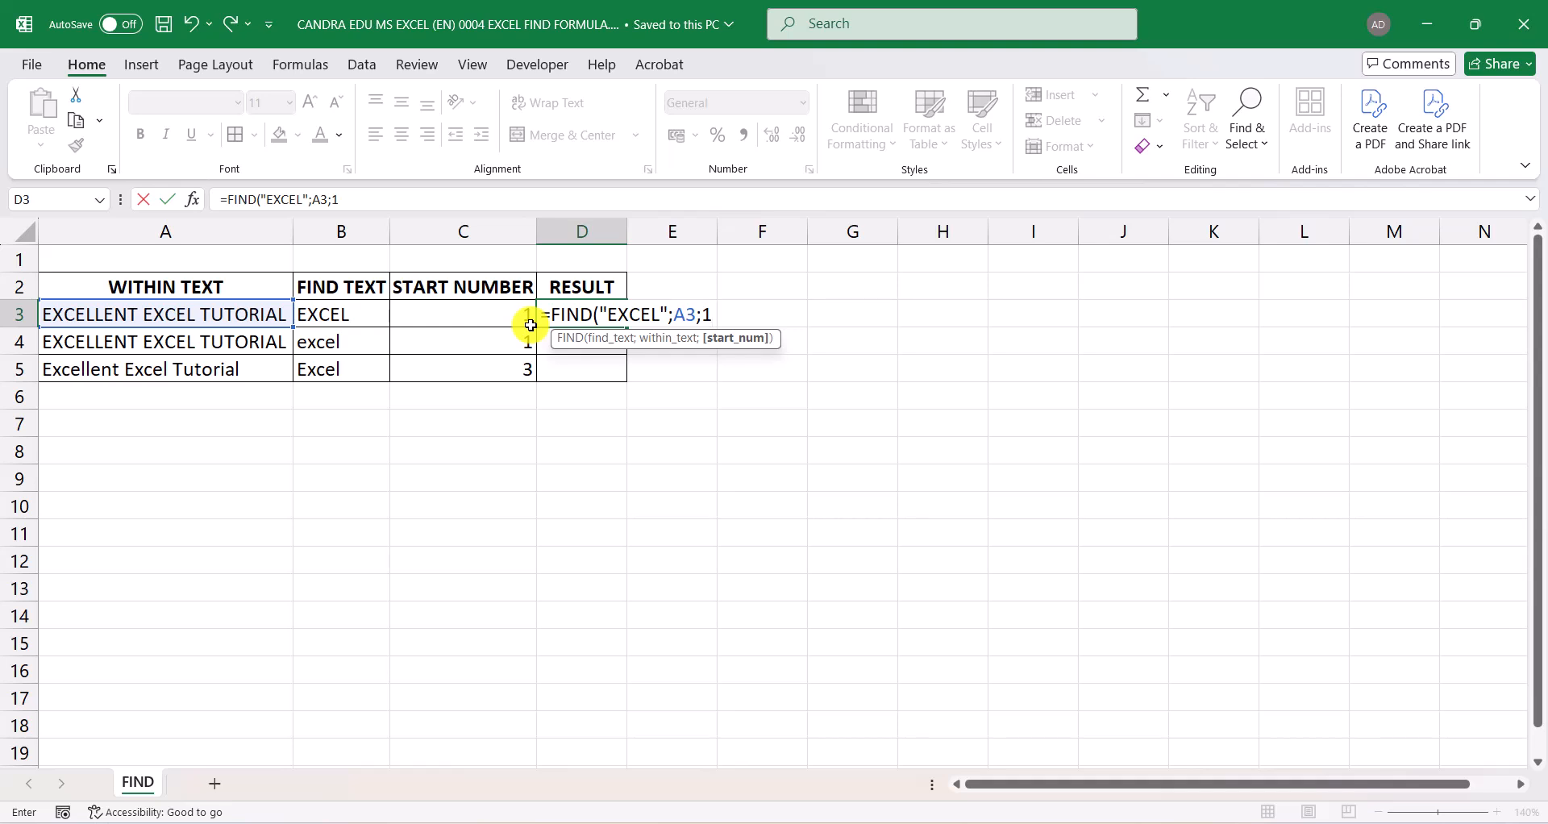
text())
key(Return)
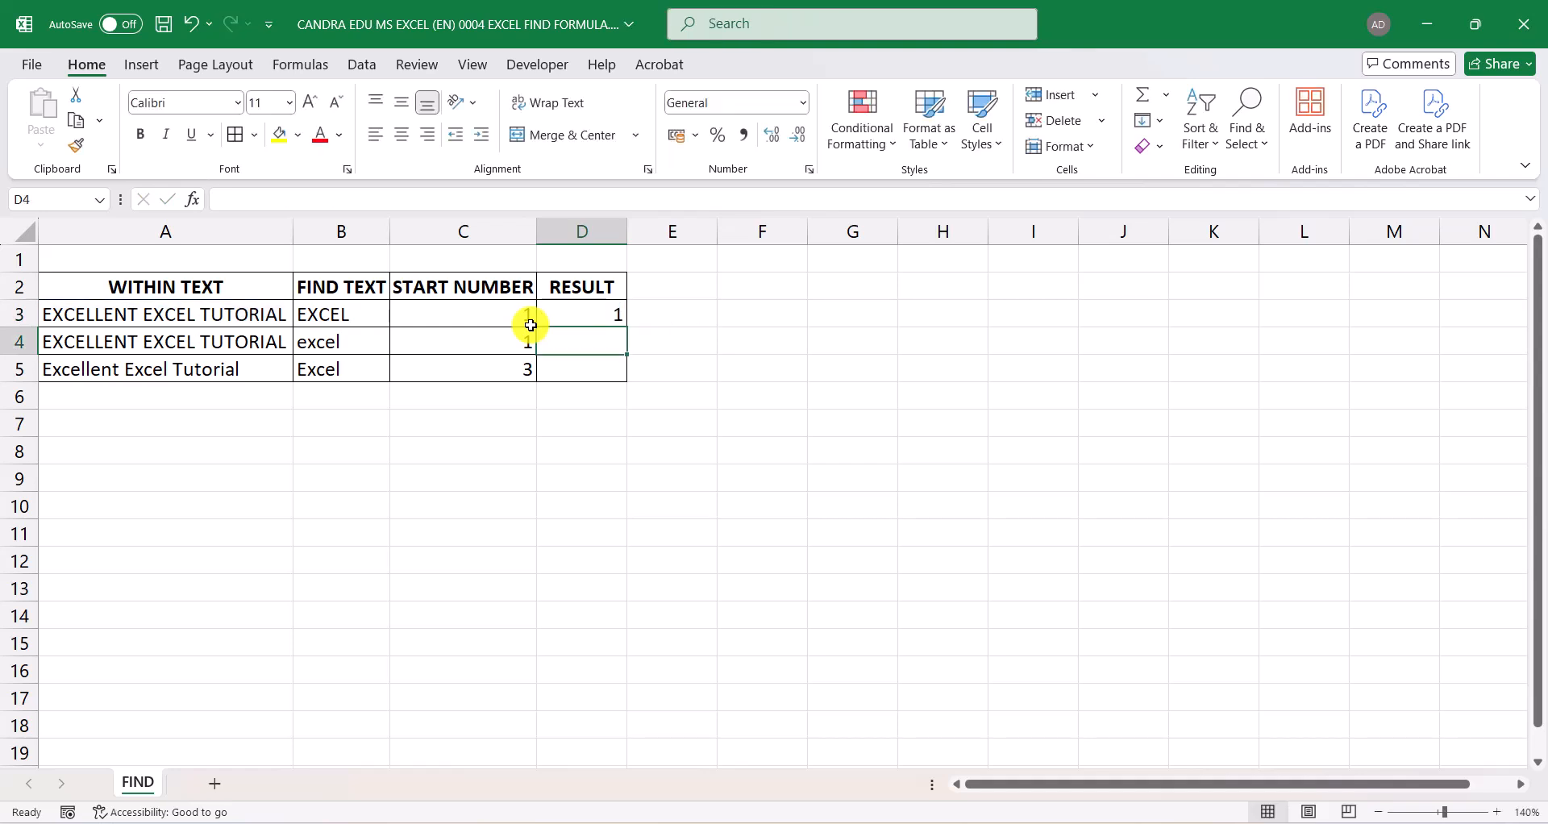
key(Up)
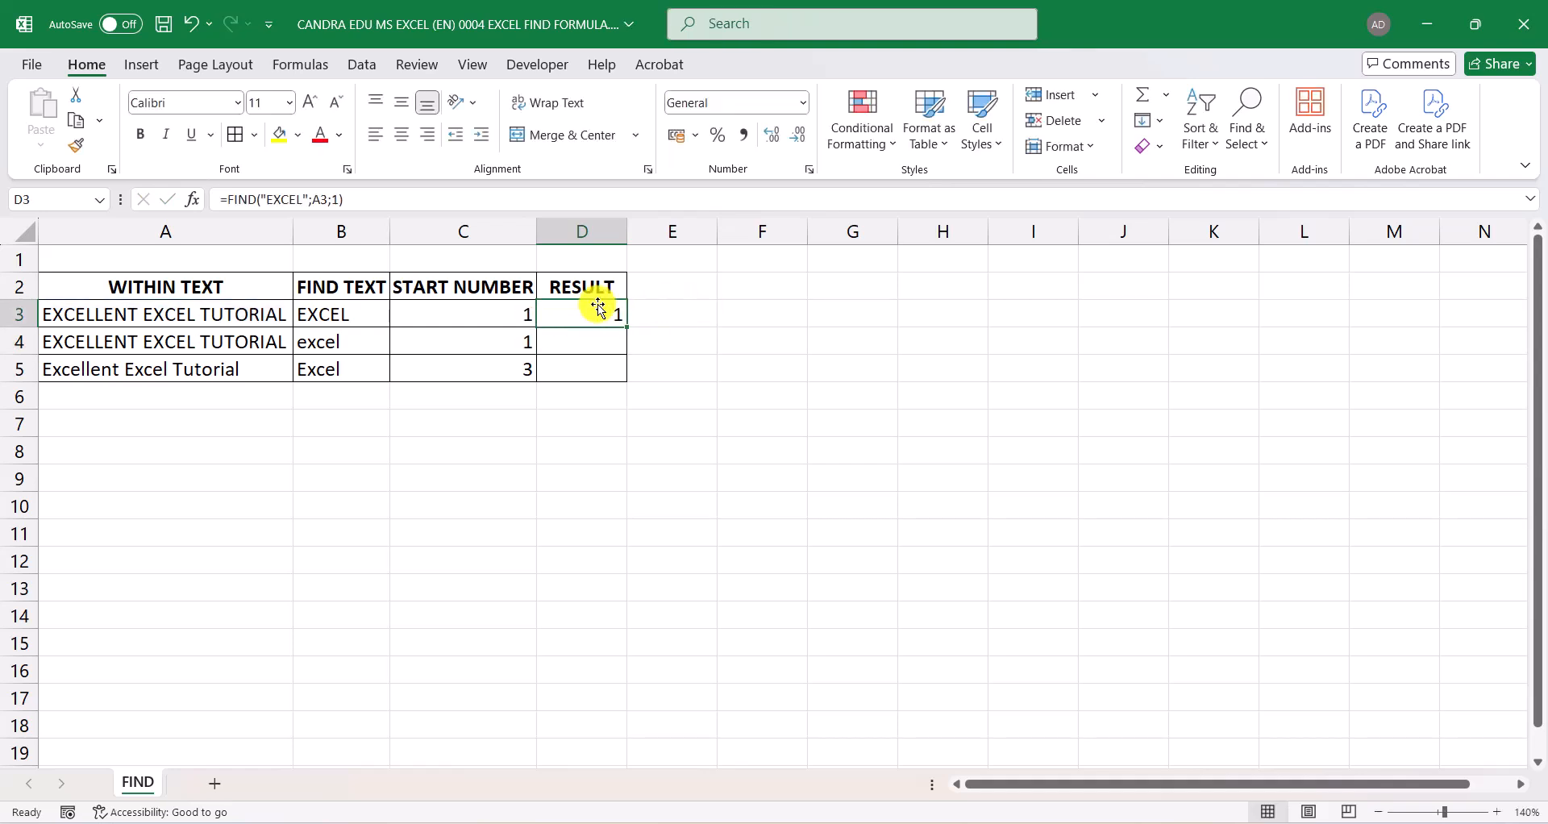
click(331, 312)
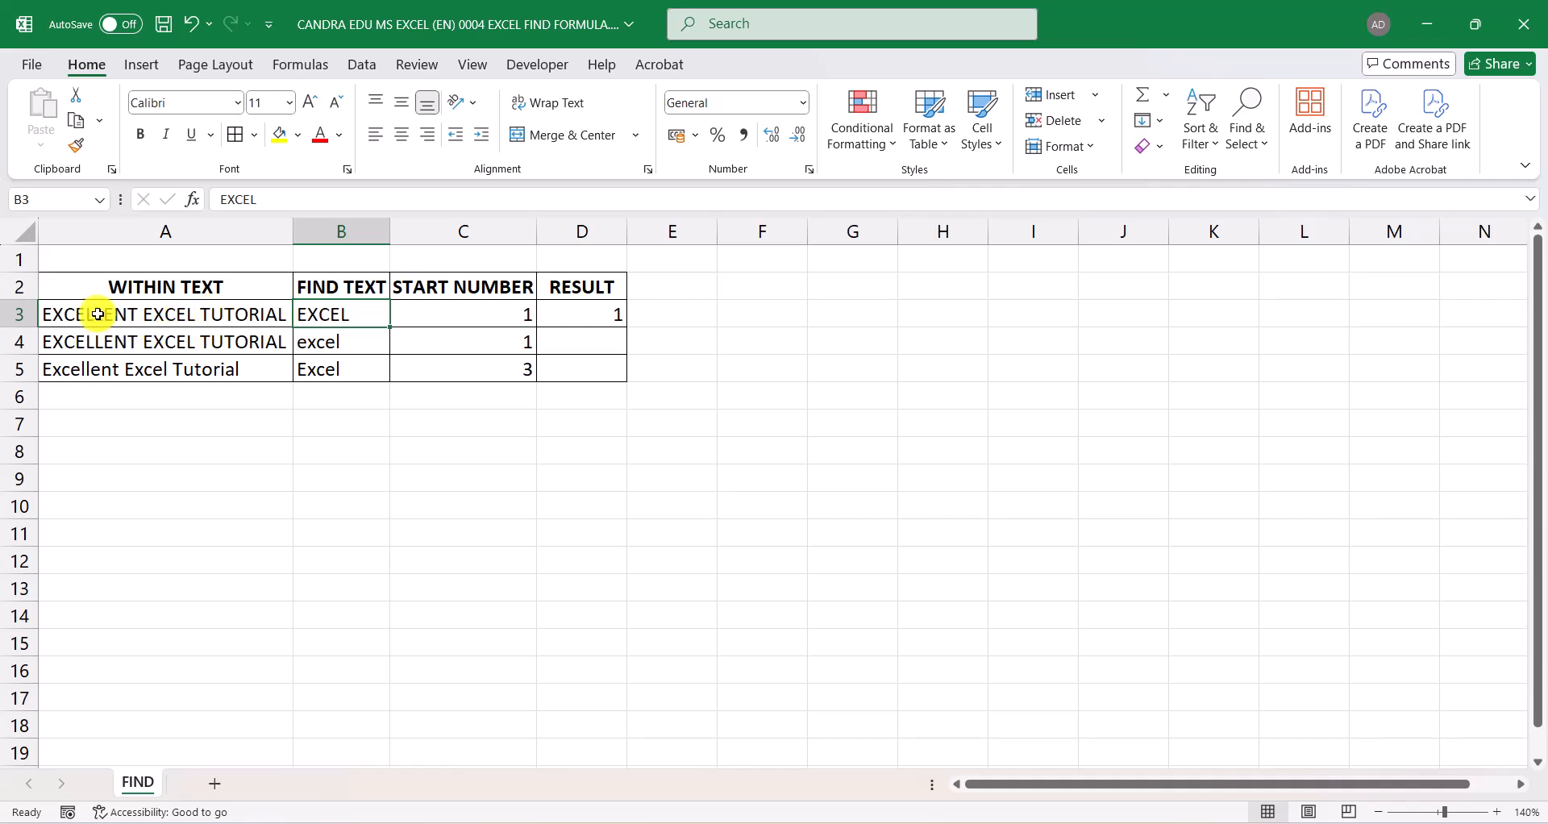
click(46, 313)
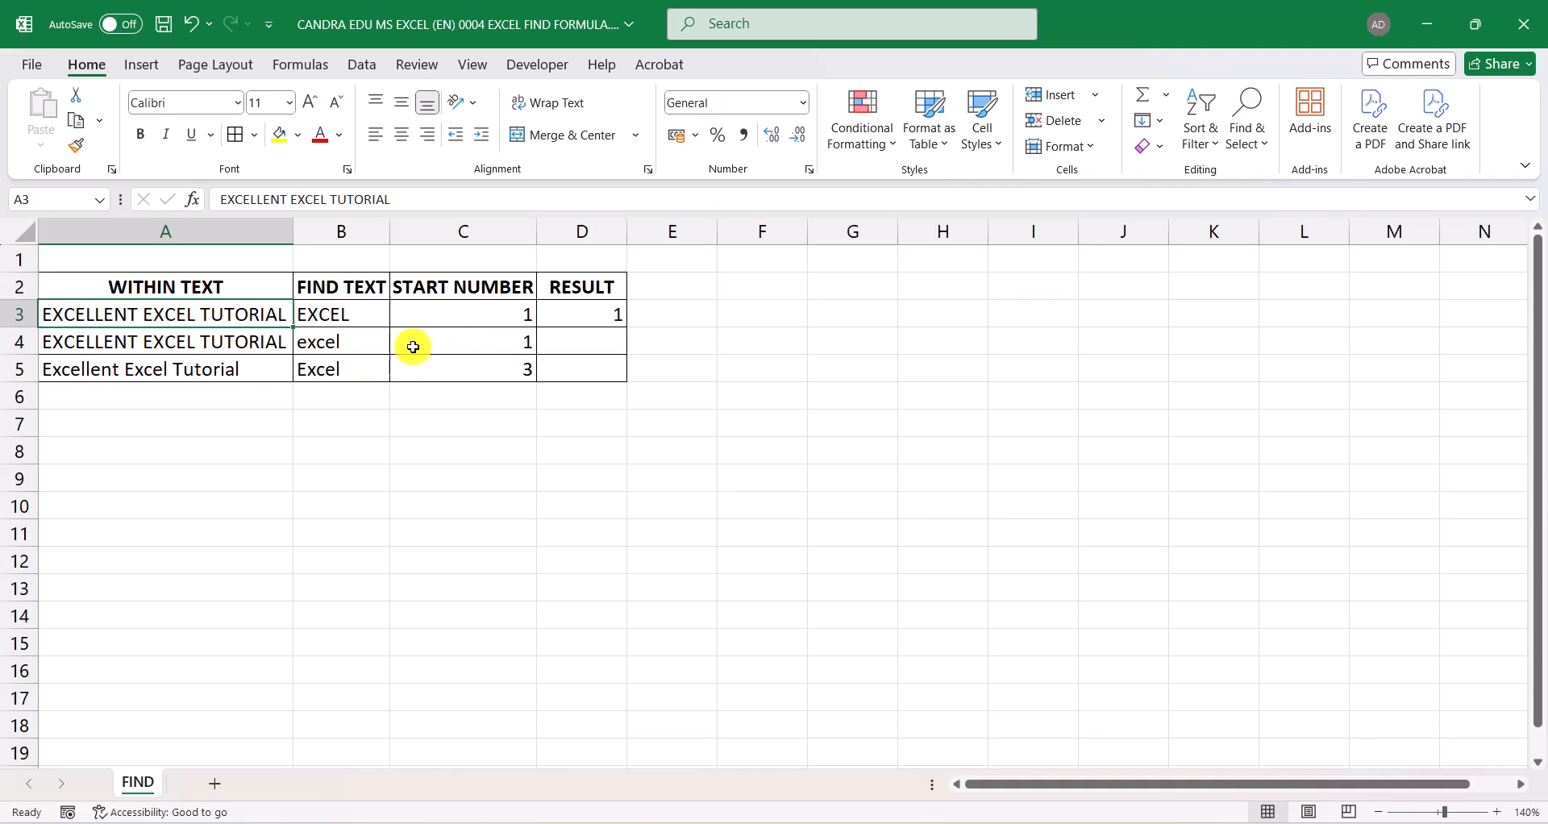
Enter =FIND(B4;A4;1) in cell D4 to locate the lowercase word within the uppercase text
click(362, 345)
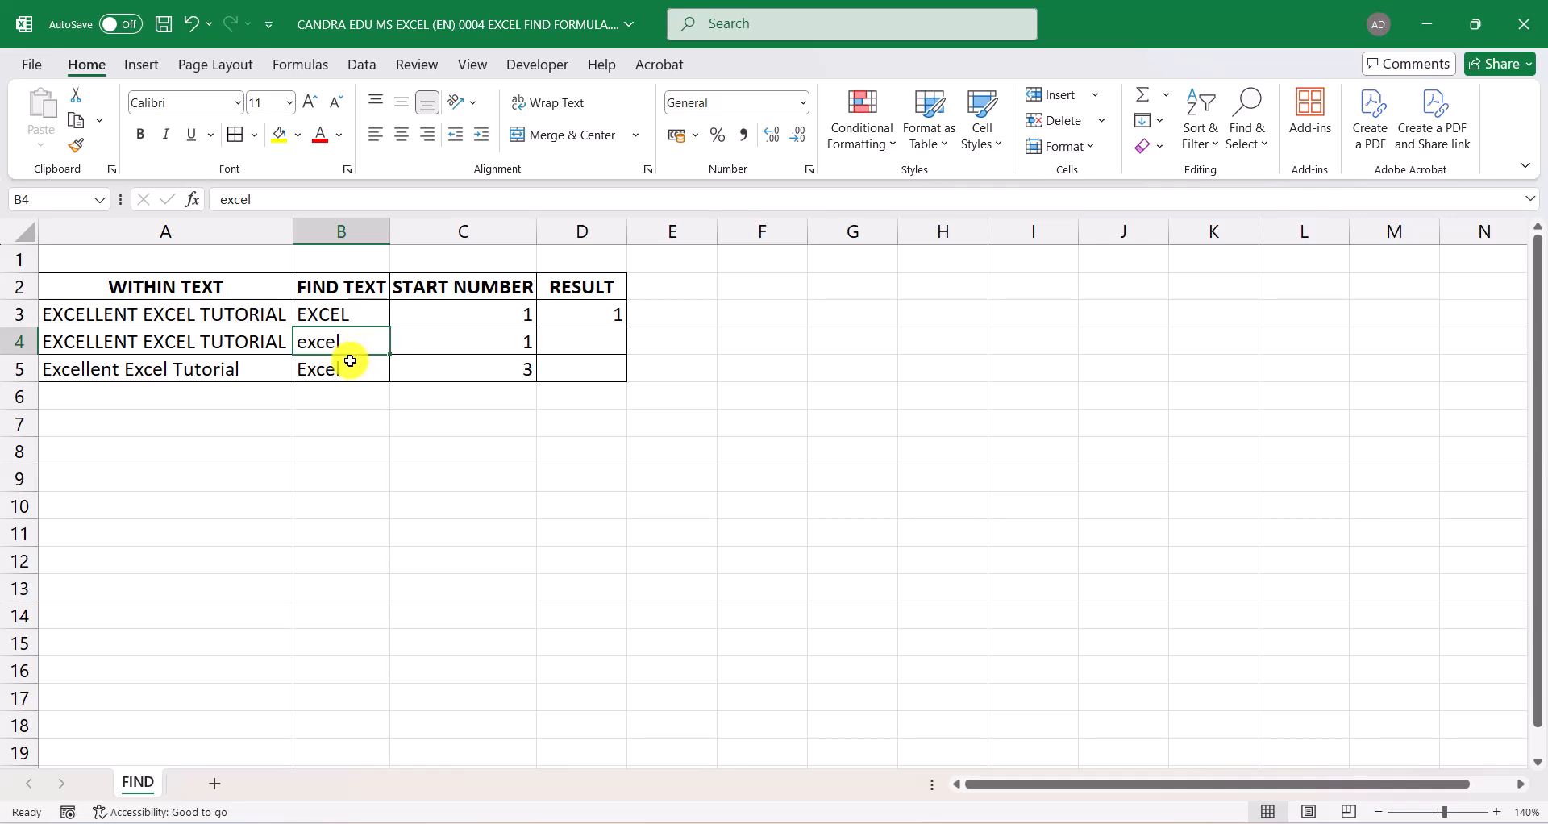
click(182, 342)
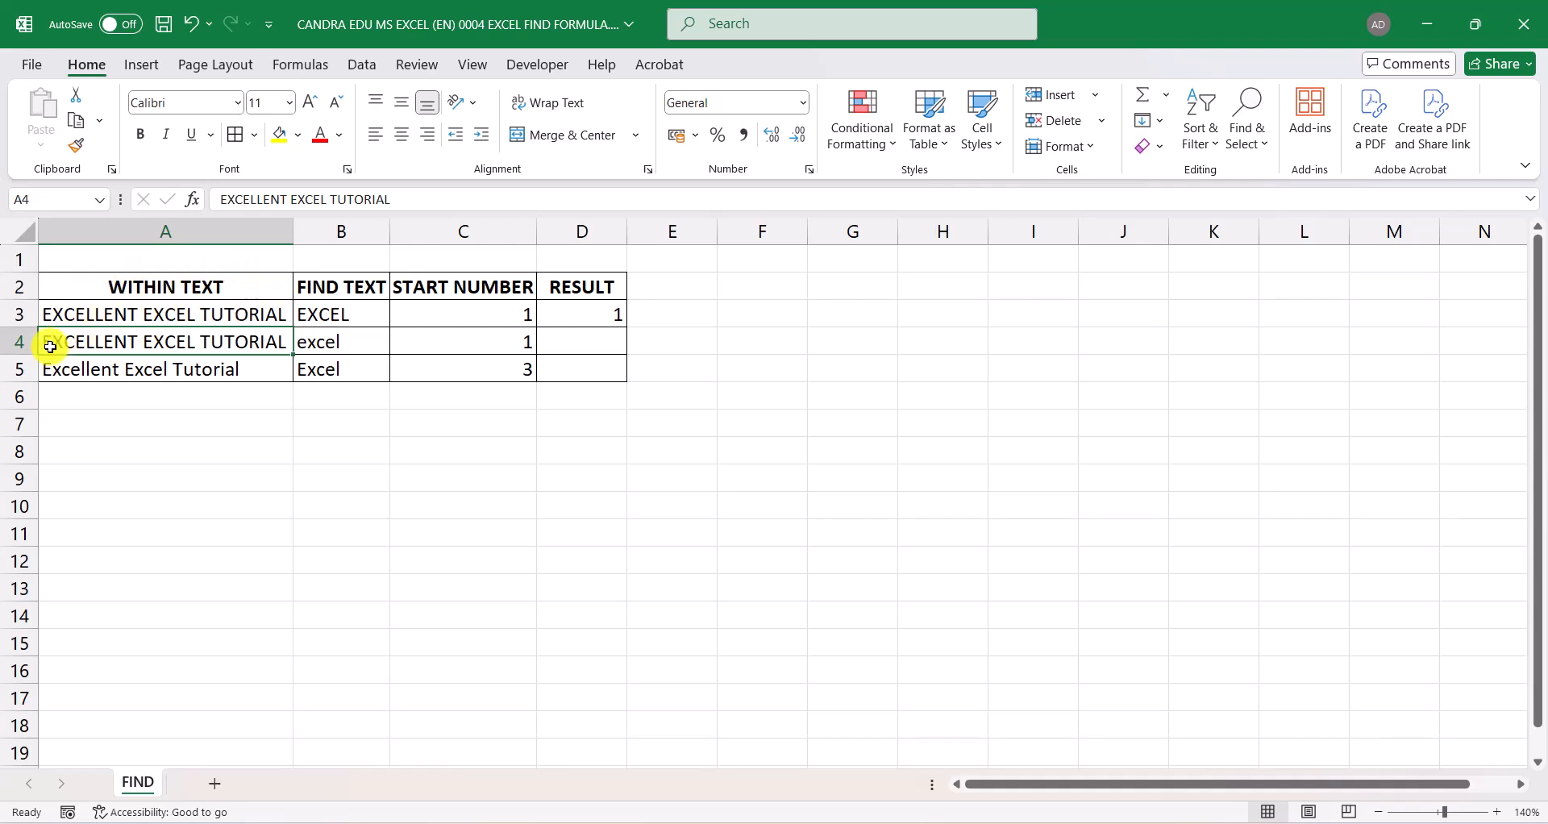
click(472, 348)
click(561, 339)
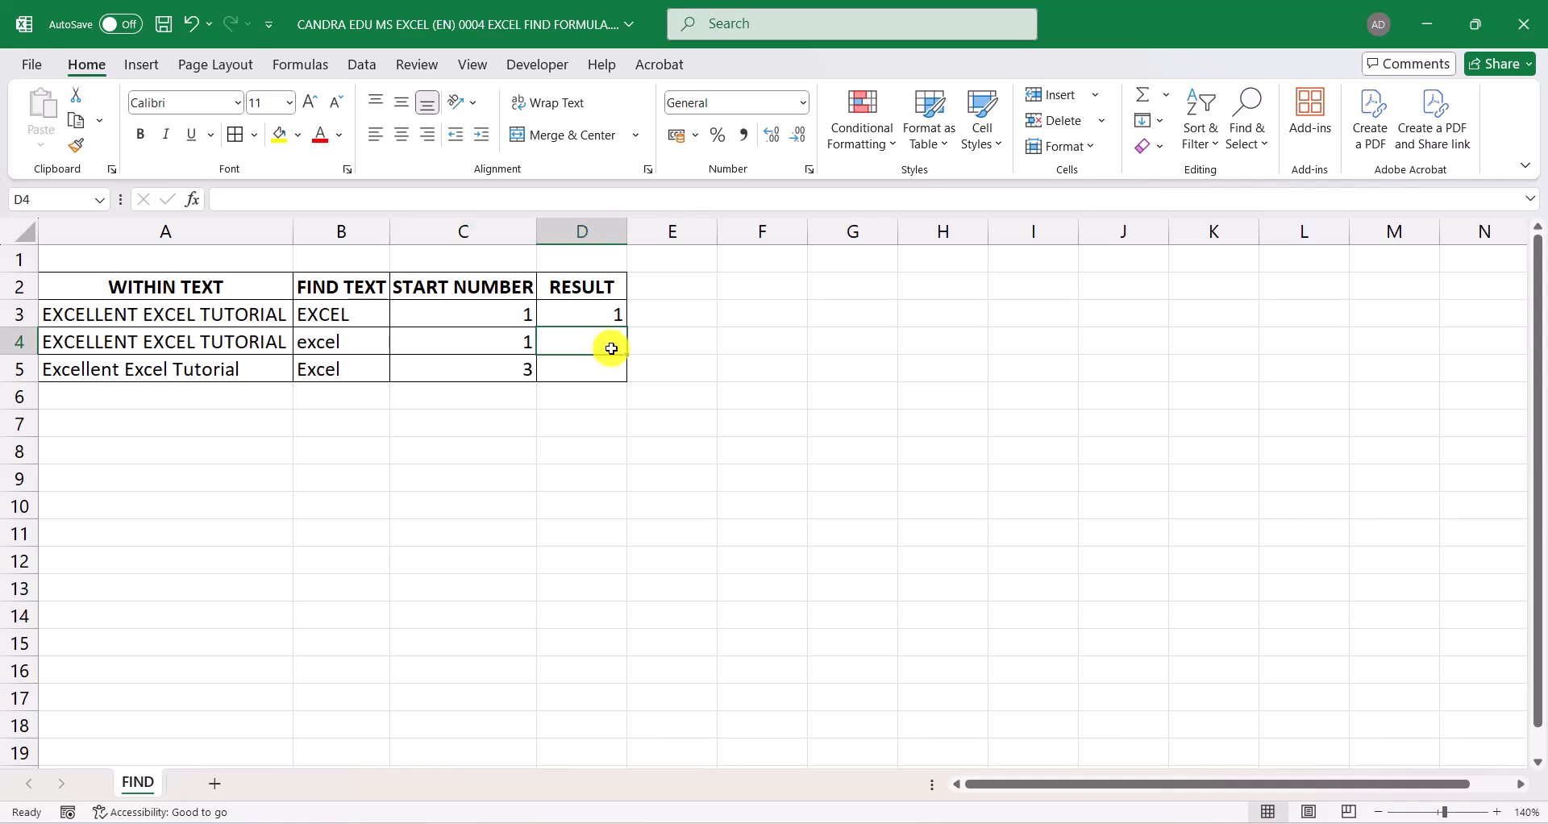
text(=)
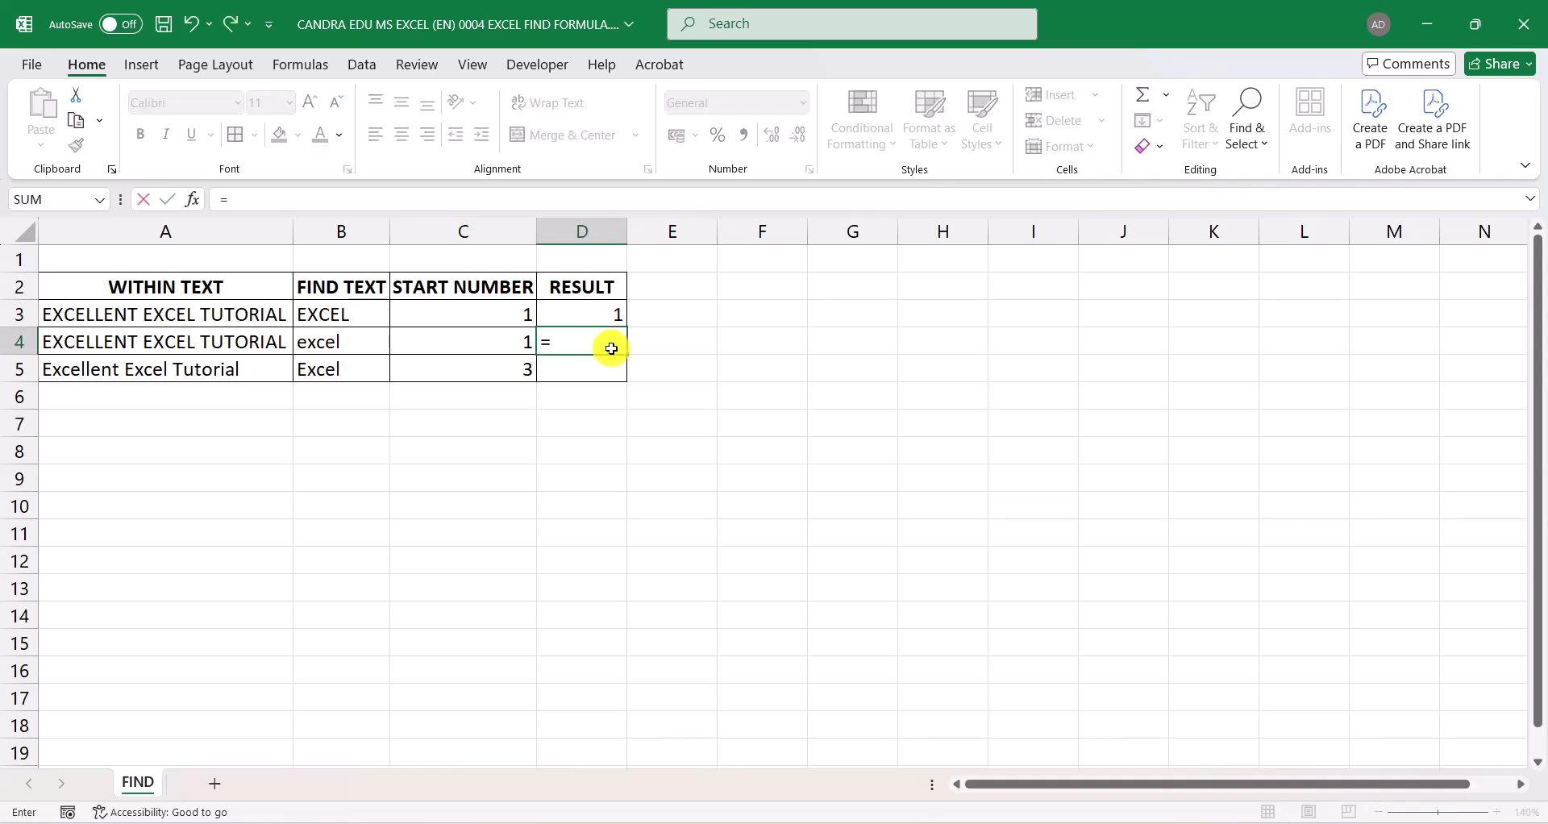
text(FI)
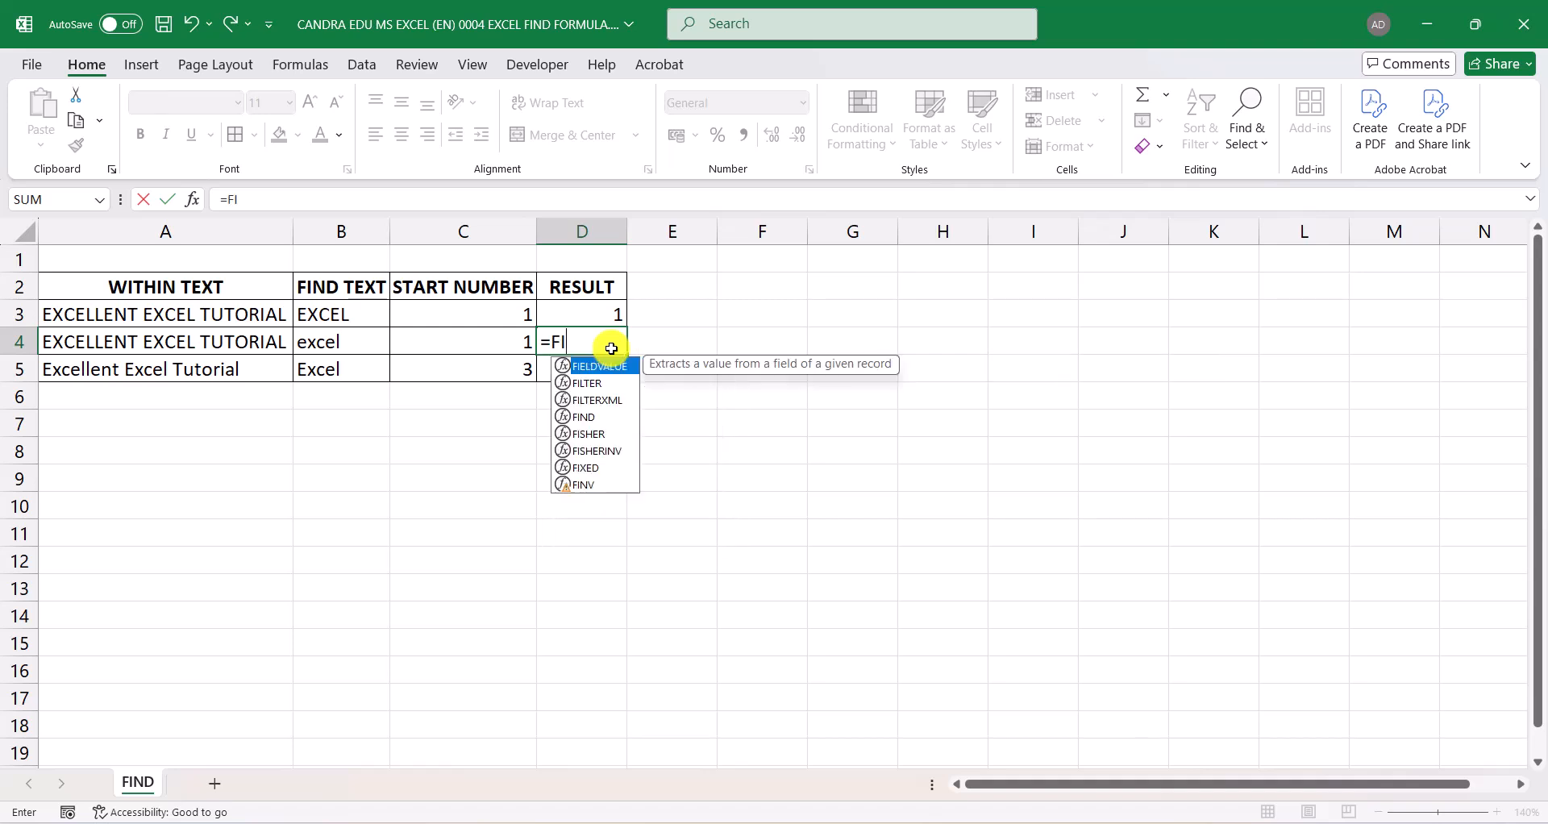
text(ND()
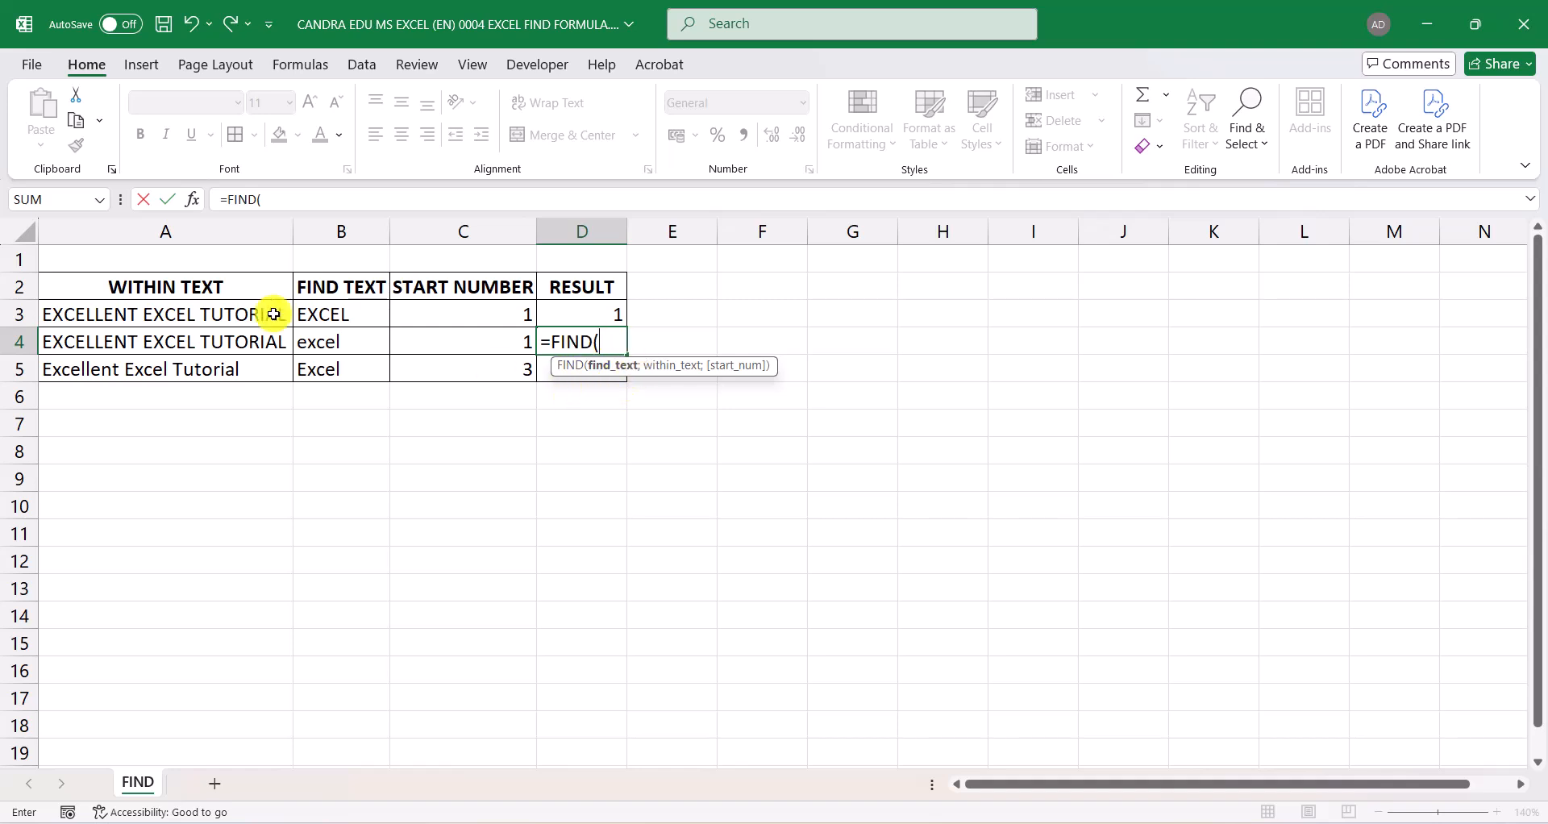
click(318, 340)
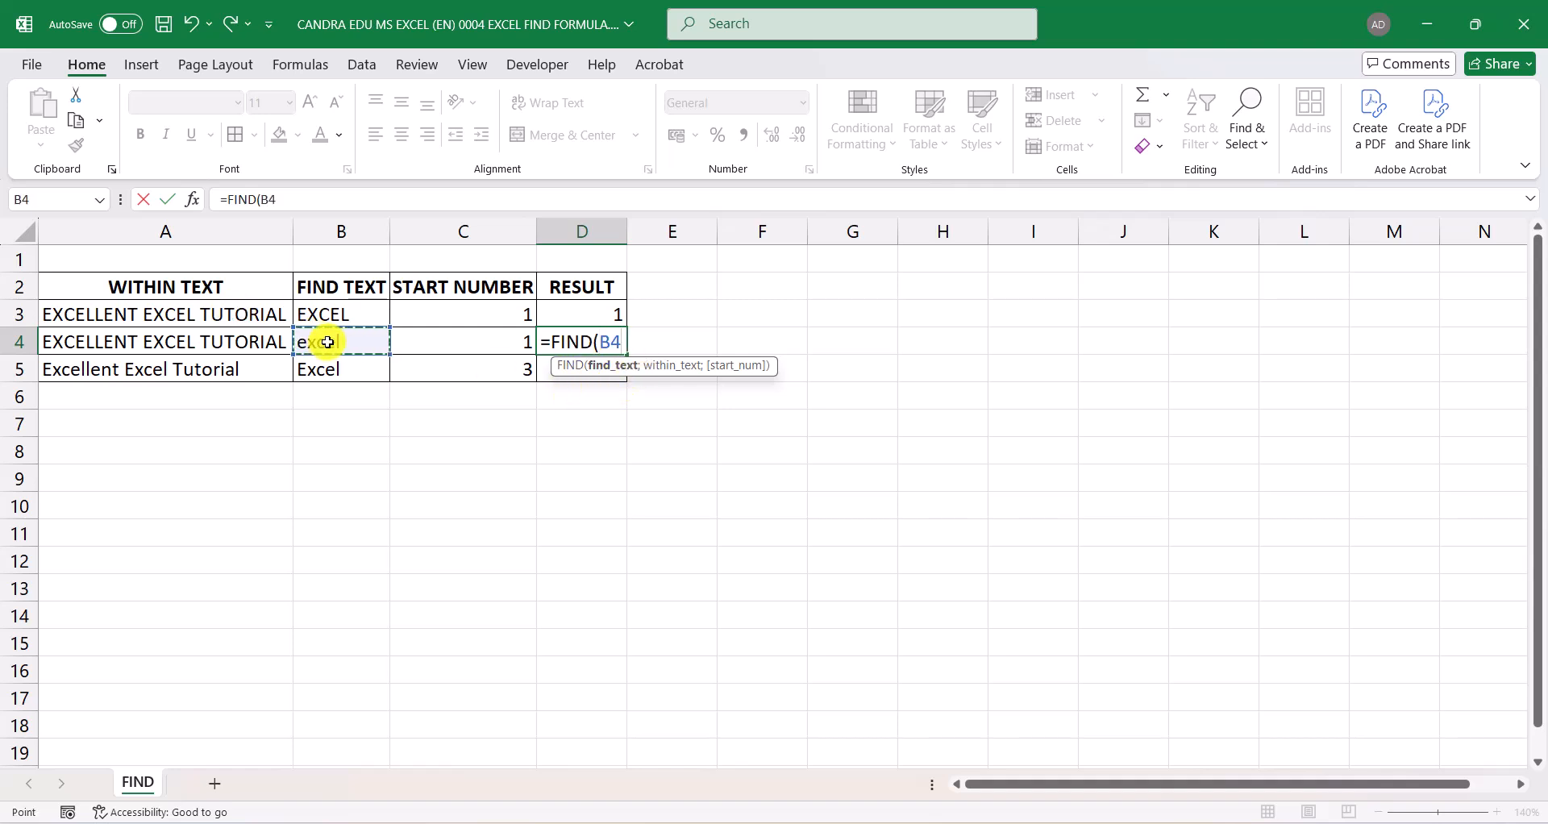
text(;)
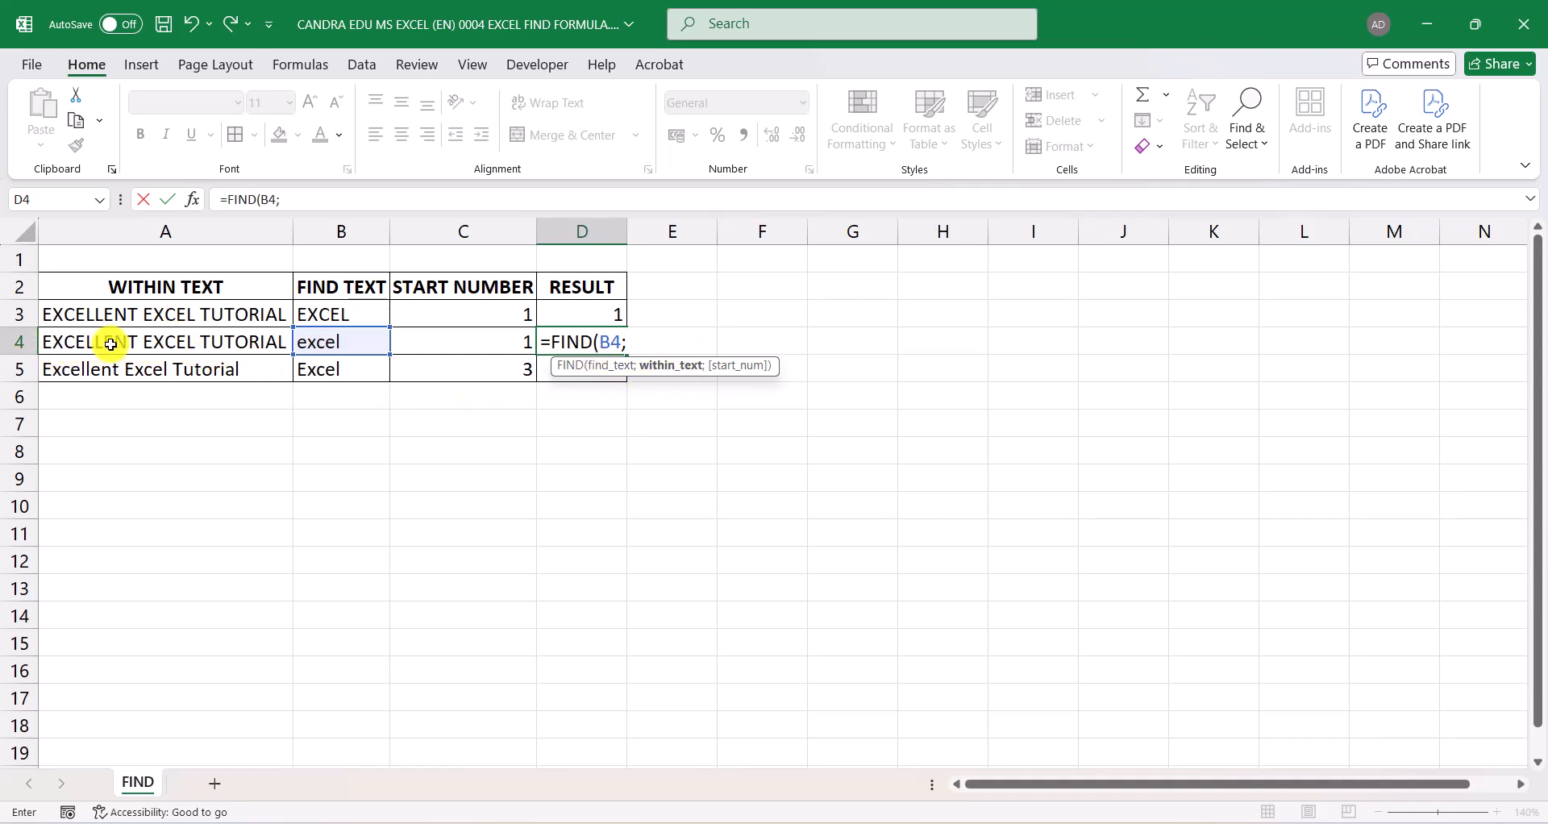
click(209, 343)
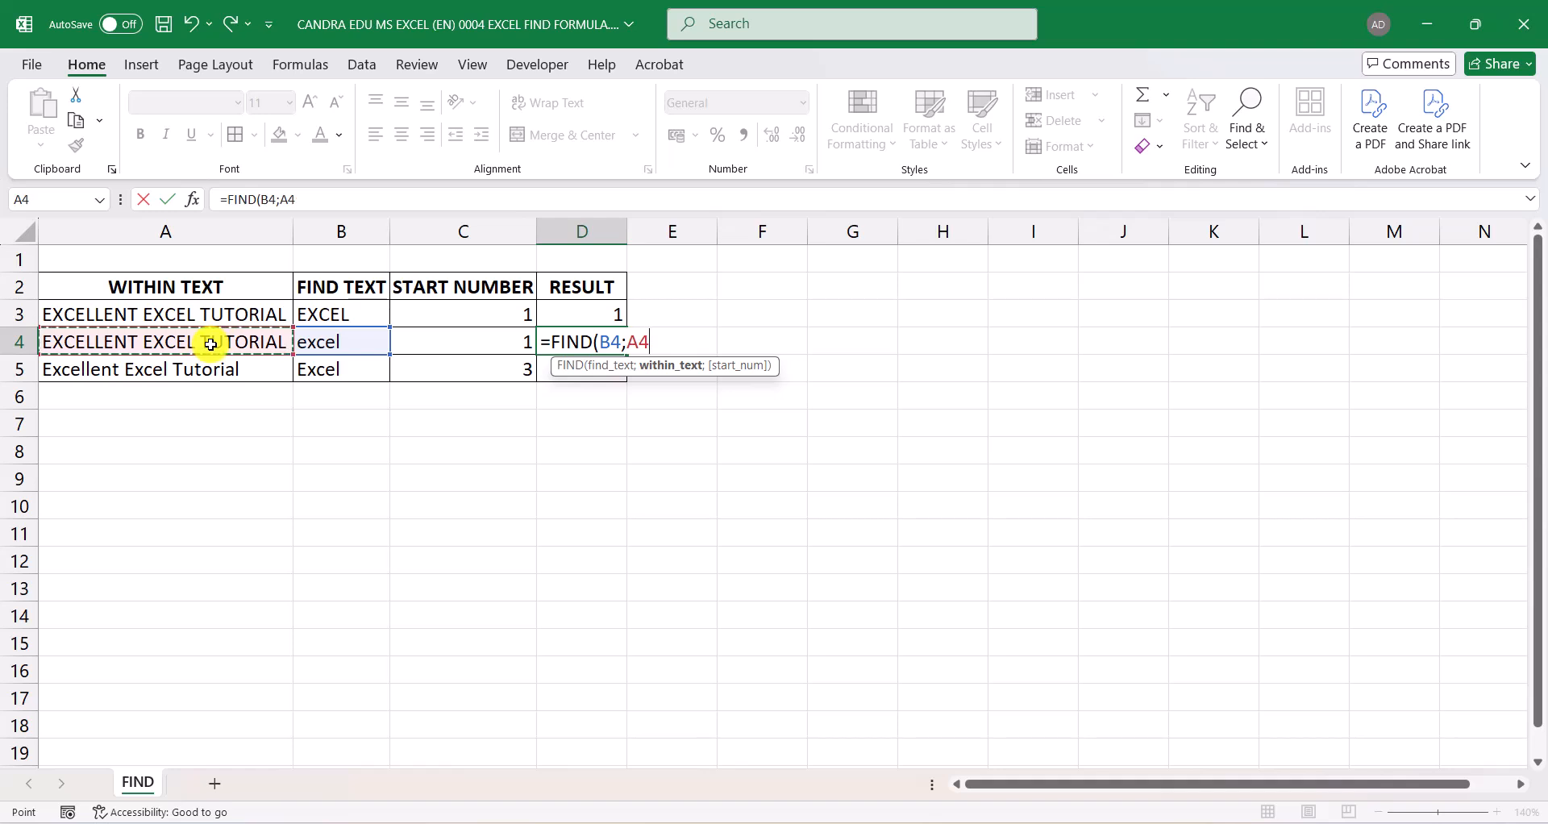
text(;)
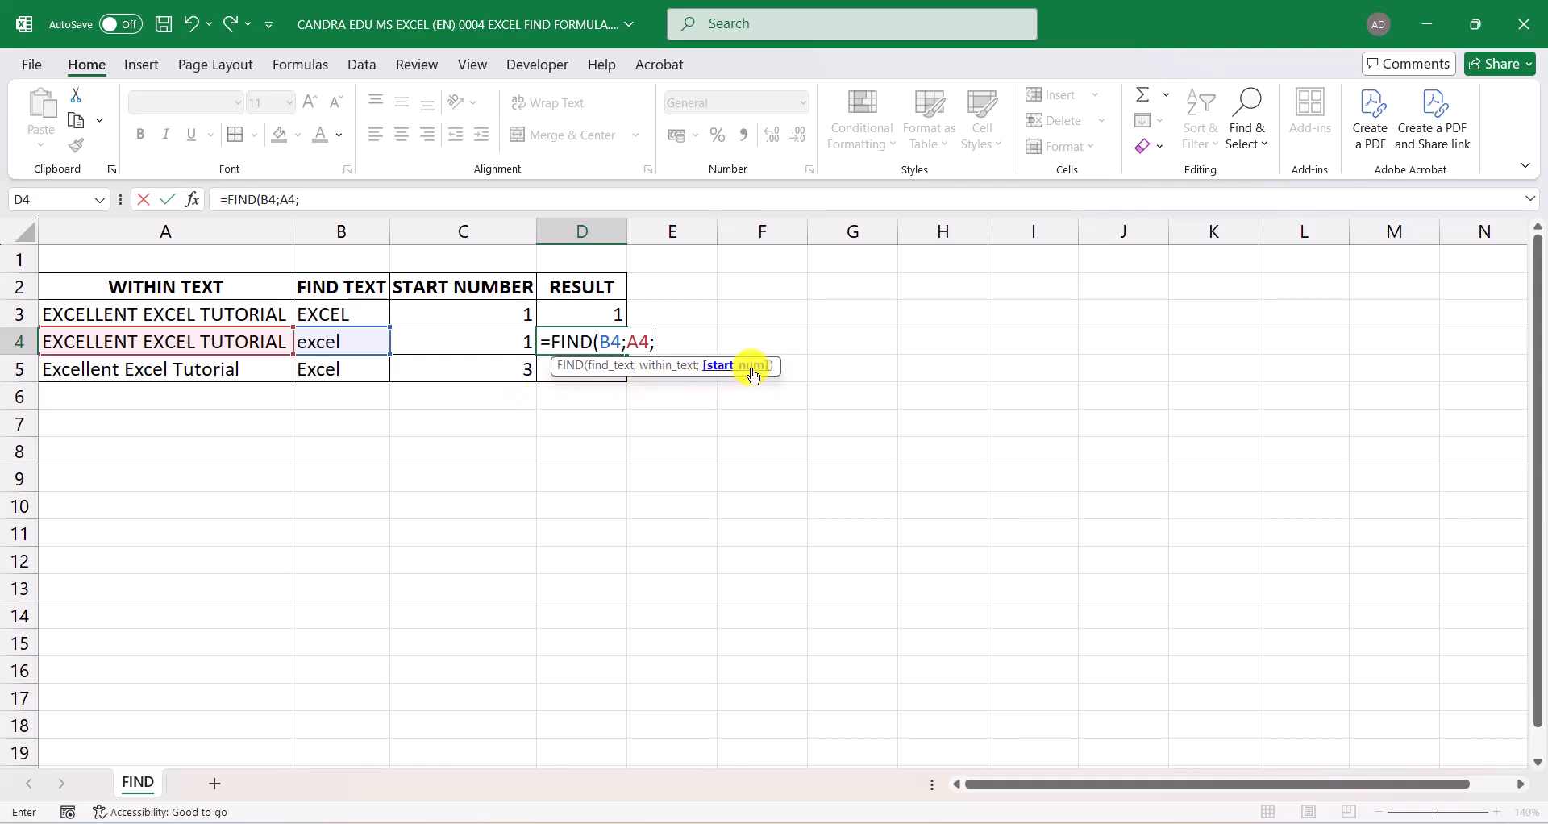
text(1))
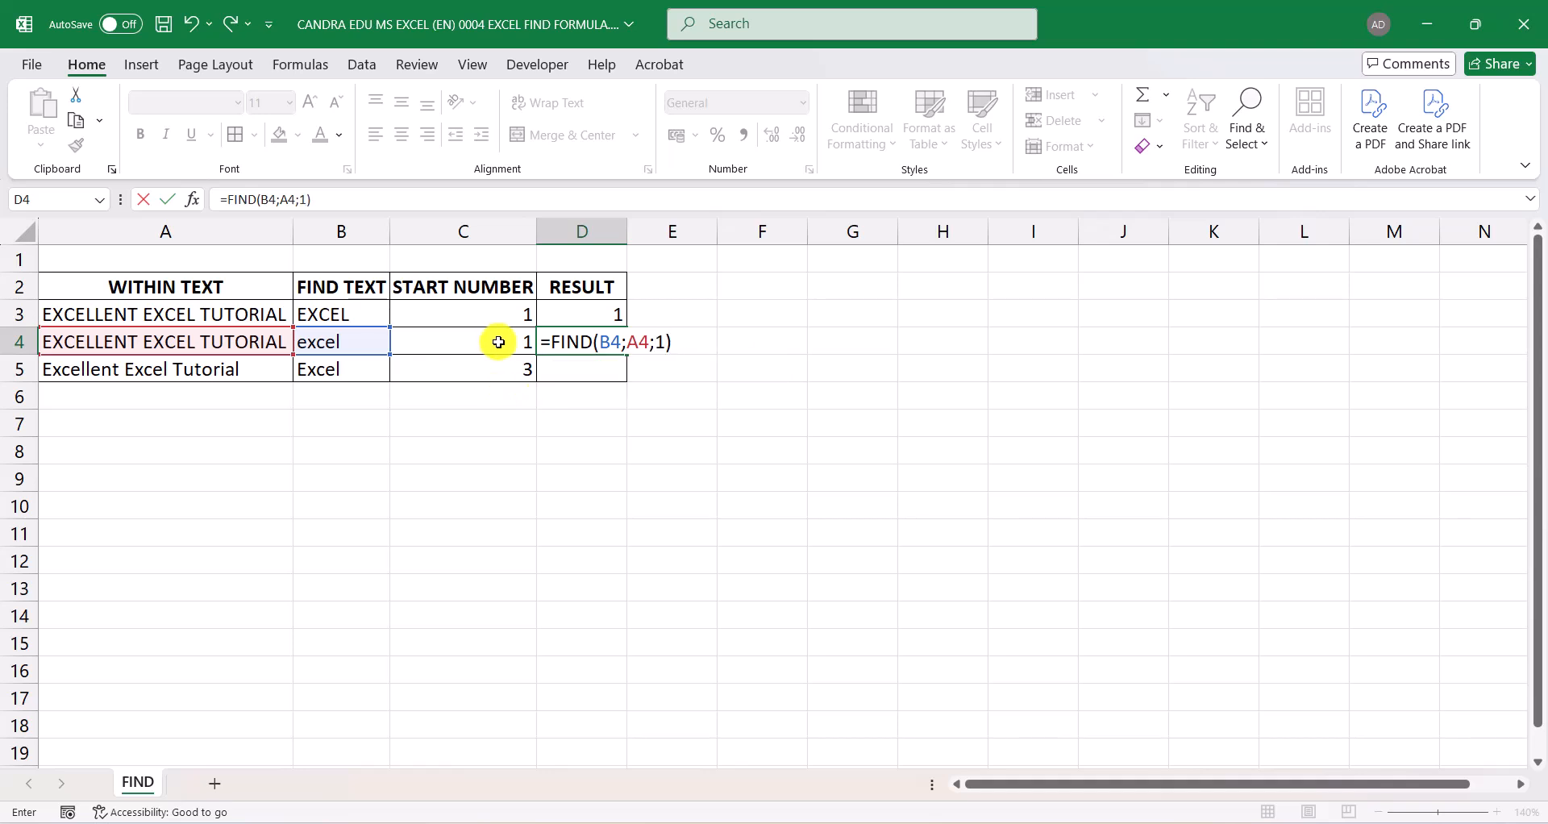
key(Return)
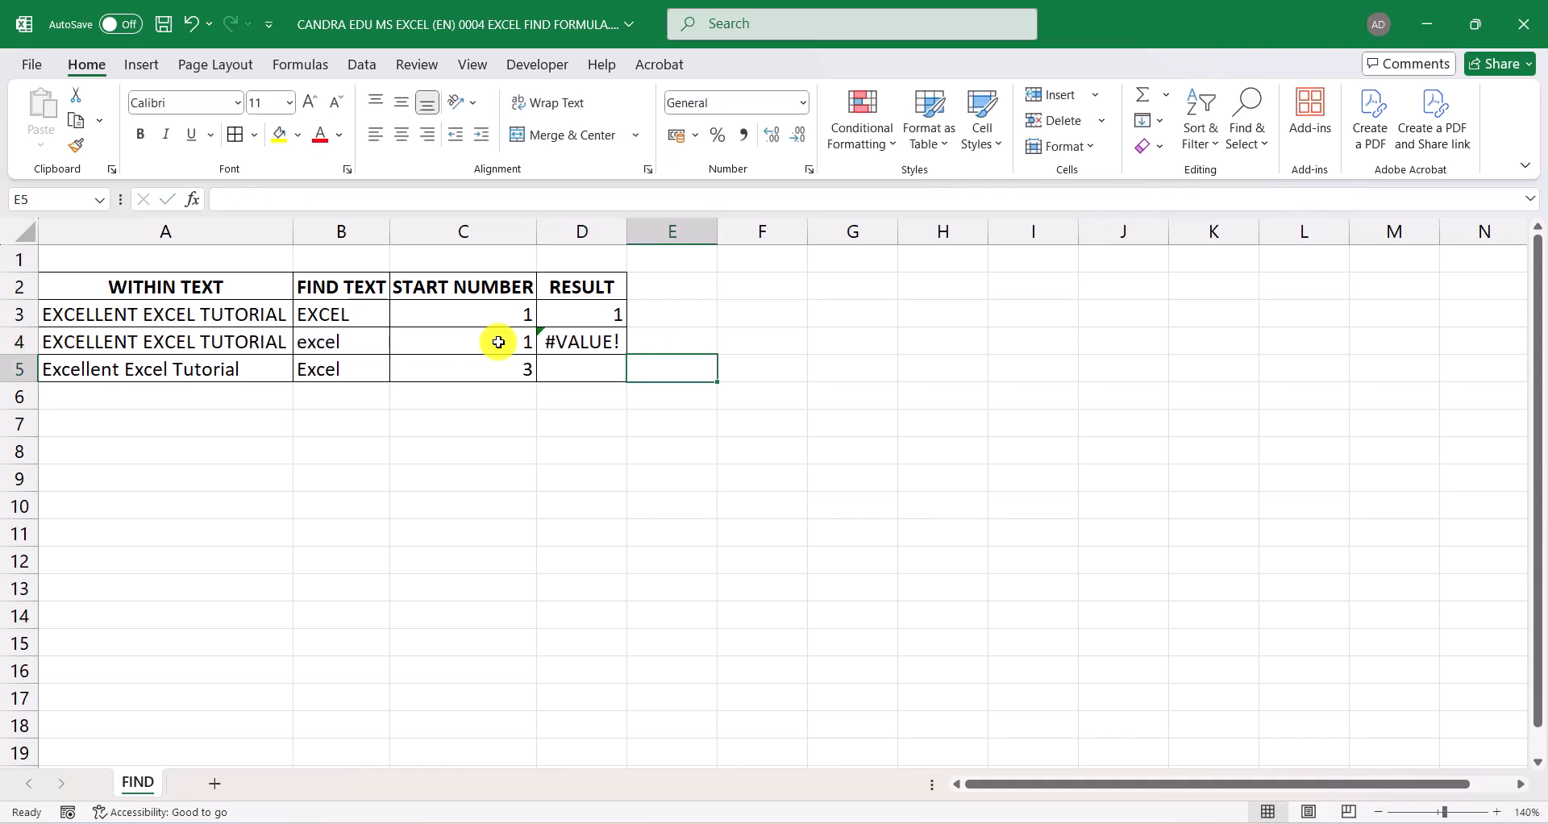
Examine the result in D4 and compare the letter case of the texts in A4 and B4
key(Up)
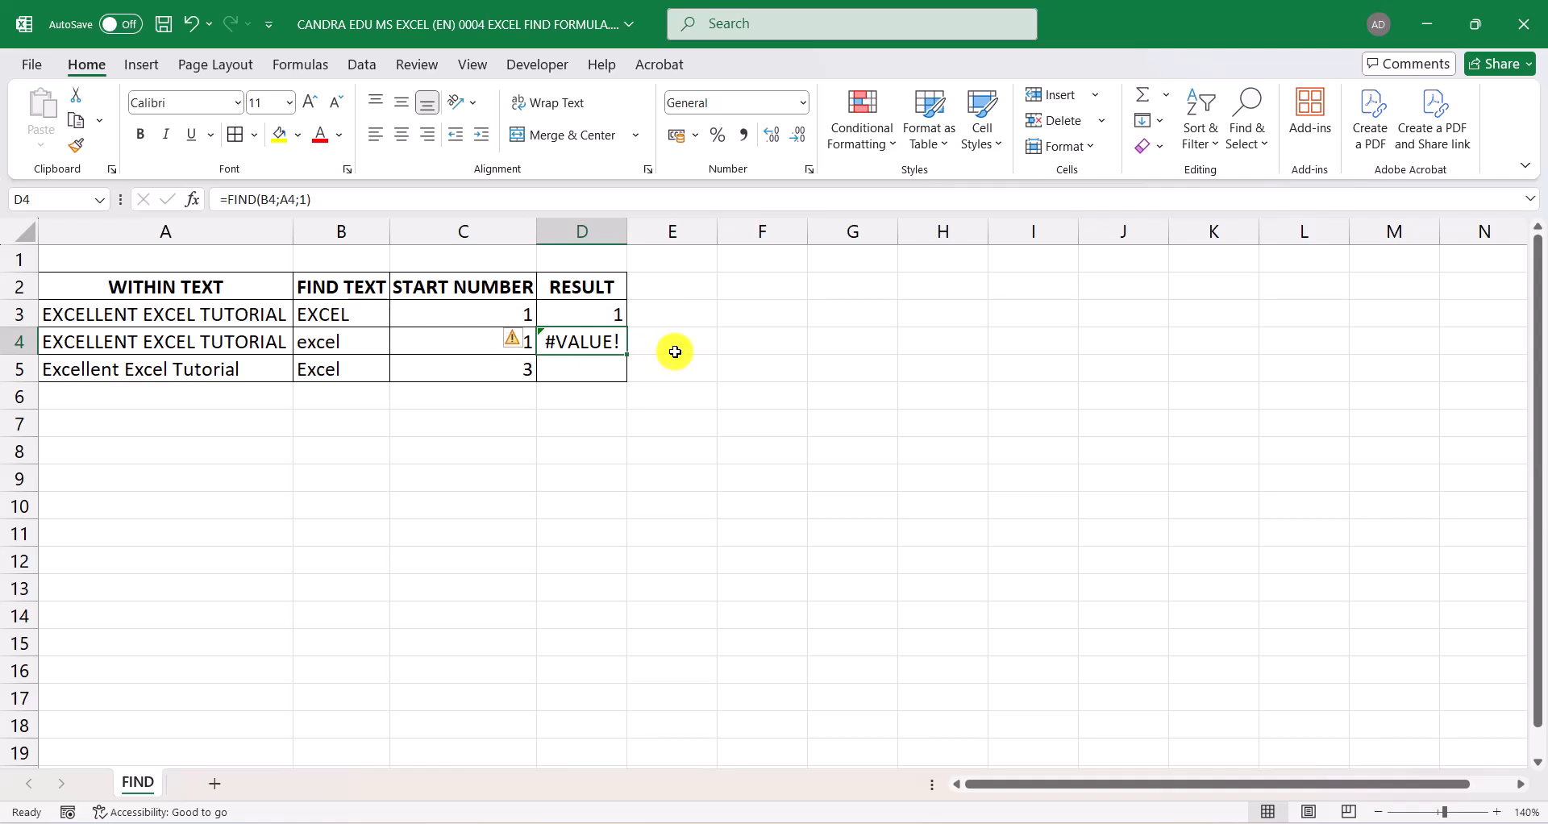
key(Left)
key(Left)
key(Left)
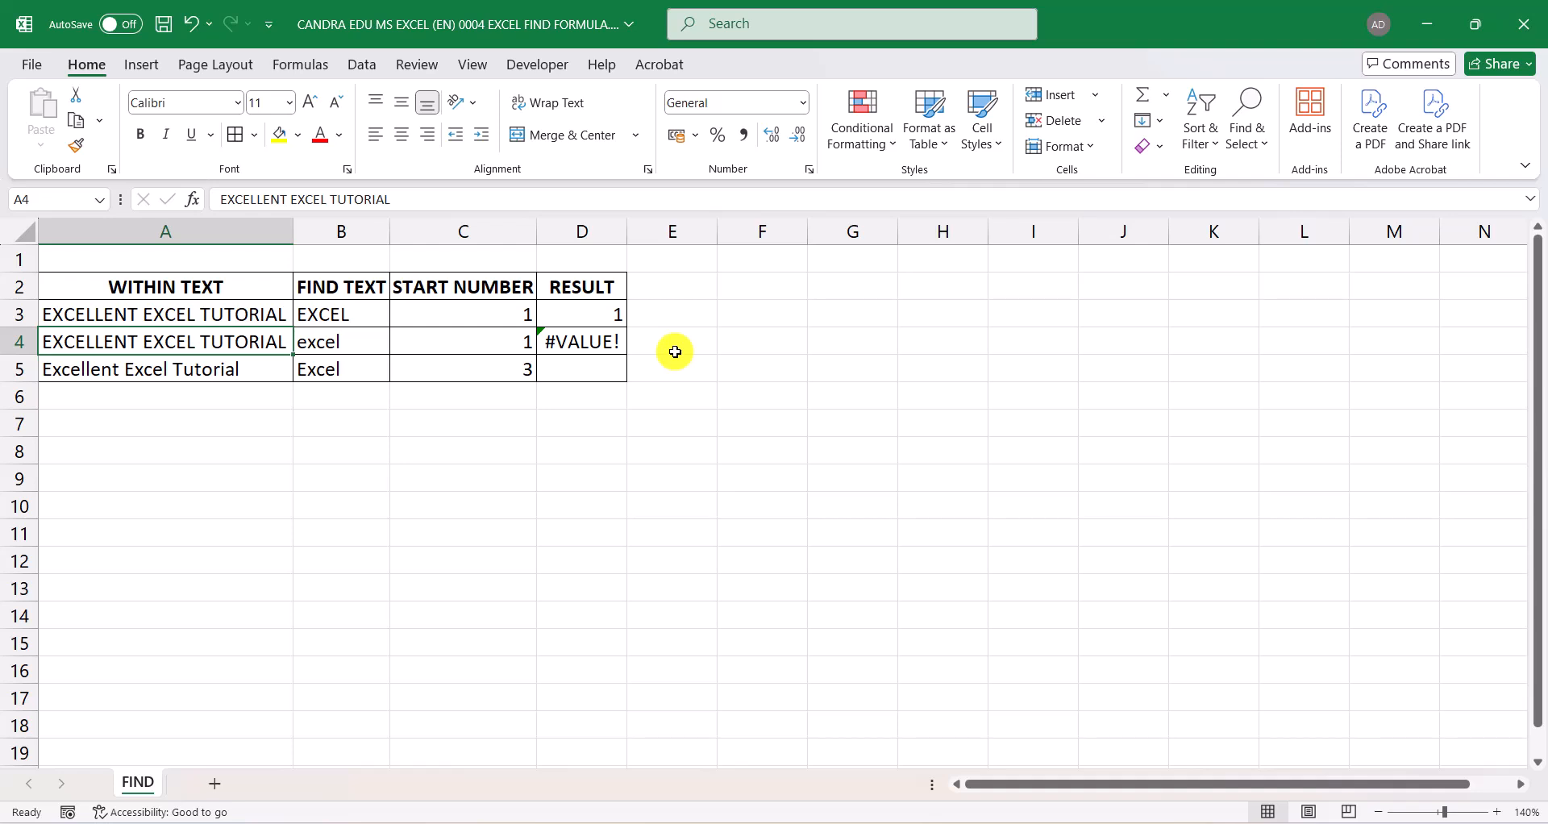
key(Right)
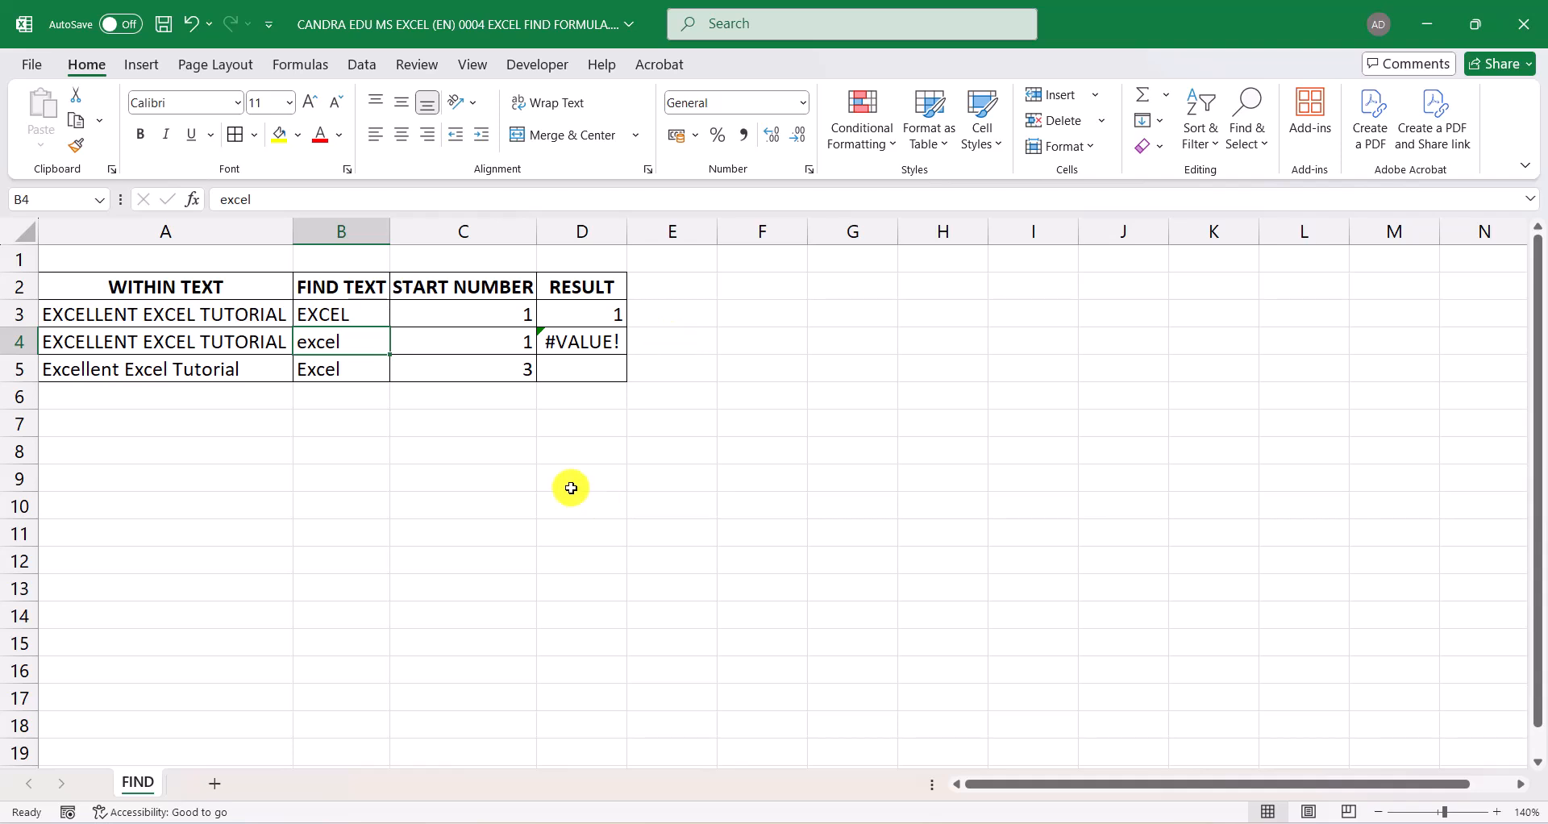
key(Left)
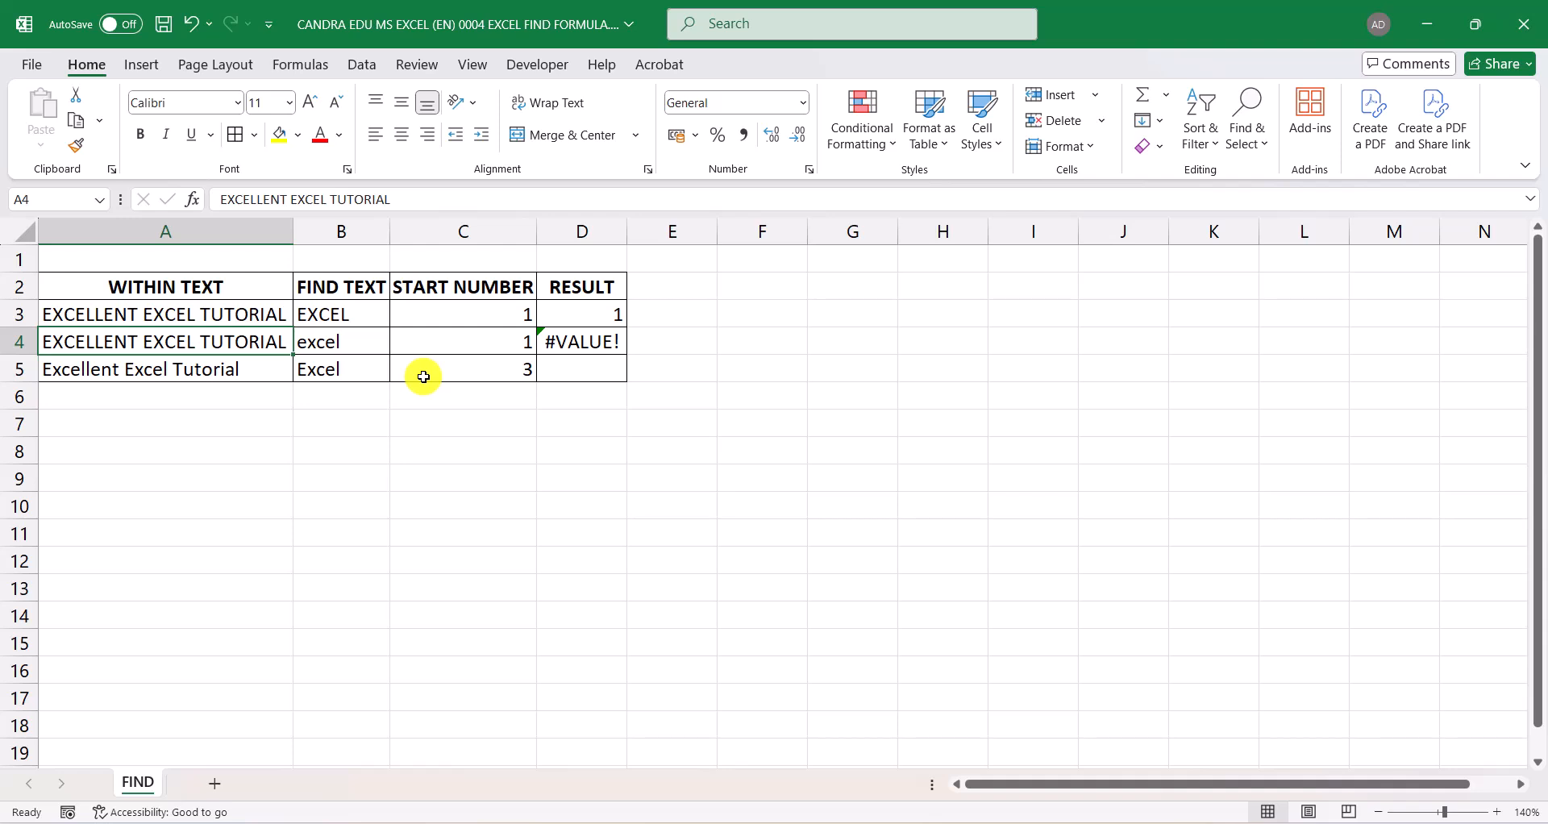
key(Right)
key(Right)
key(Right)
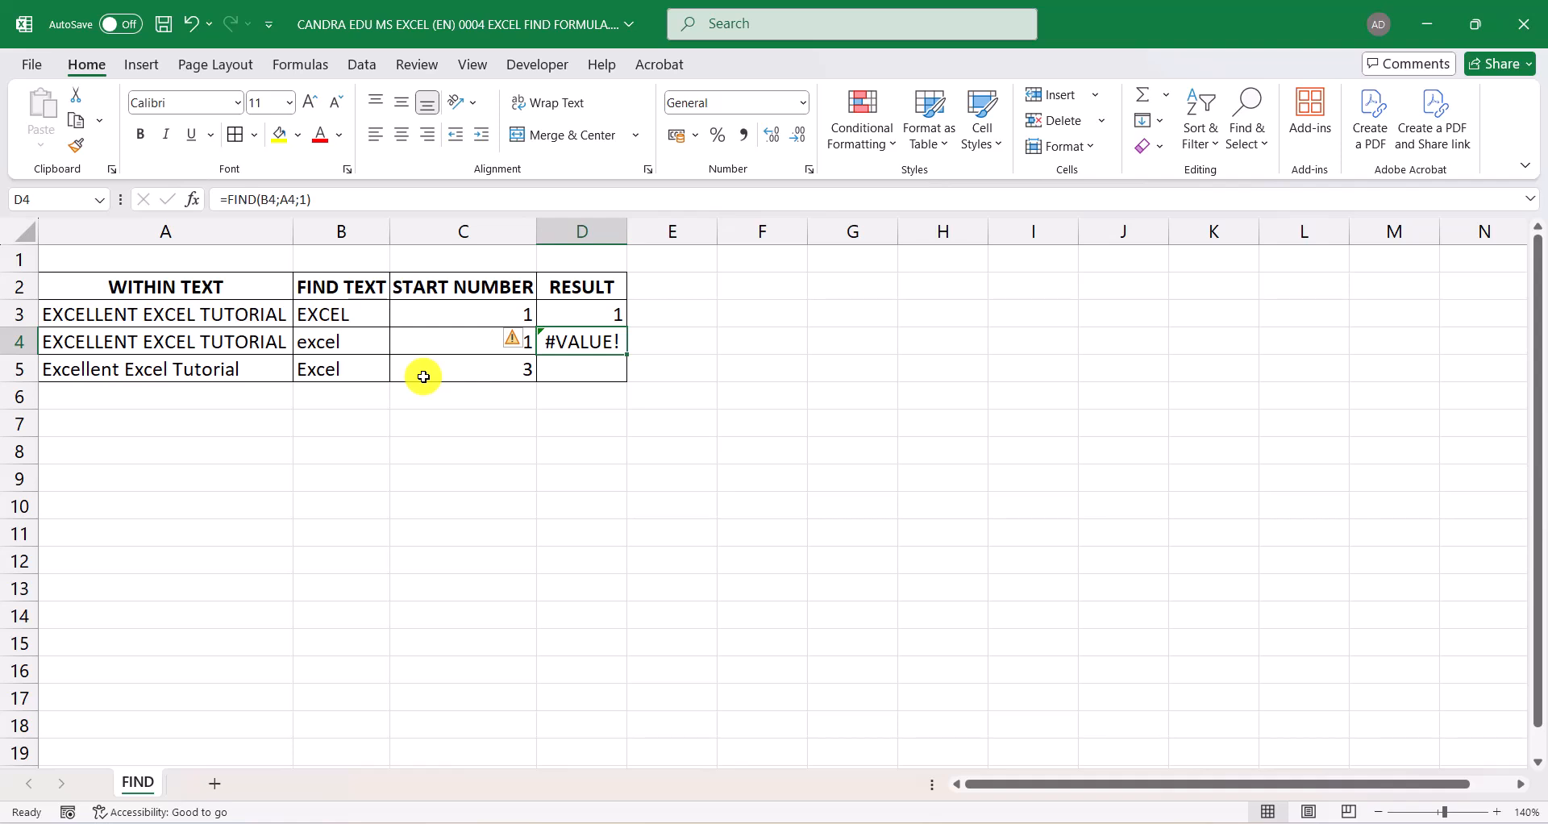
Examine the mixed-case within text in A5 and the word to find in B5
key(Down)
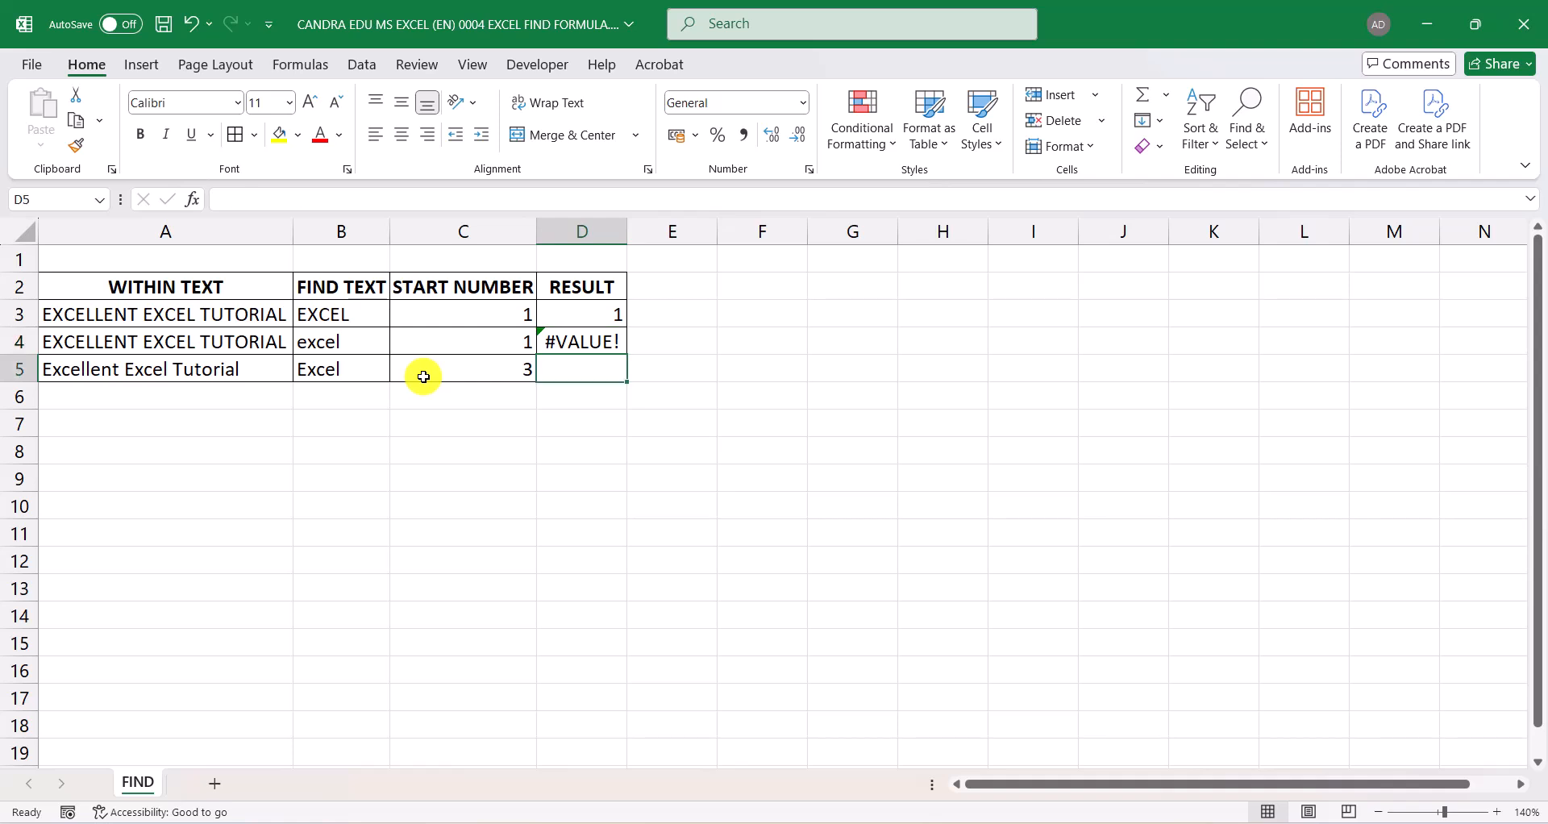
key(Left)
key(Left)
key(Left)
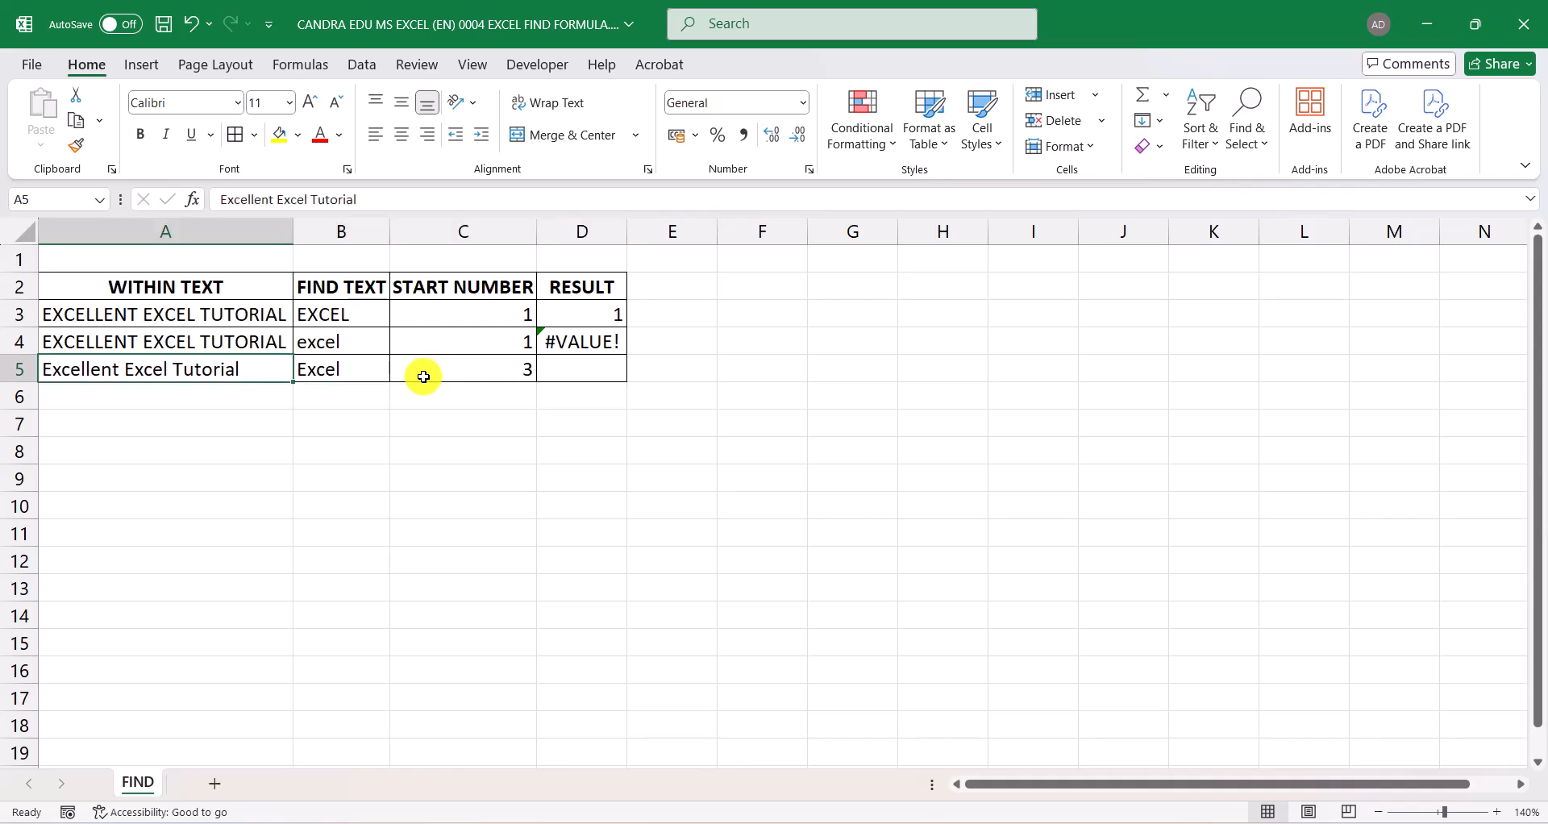
key(Right)
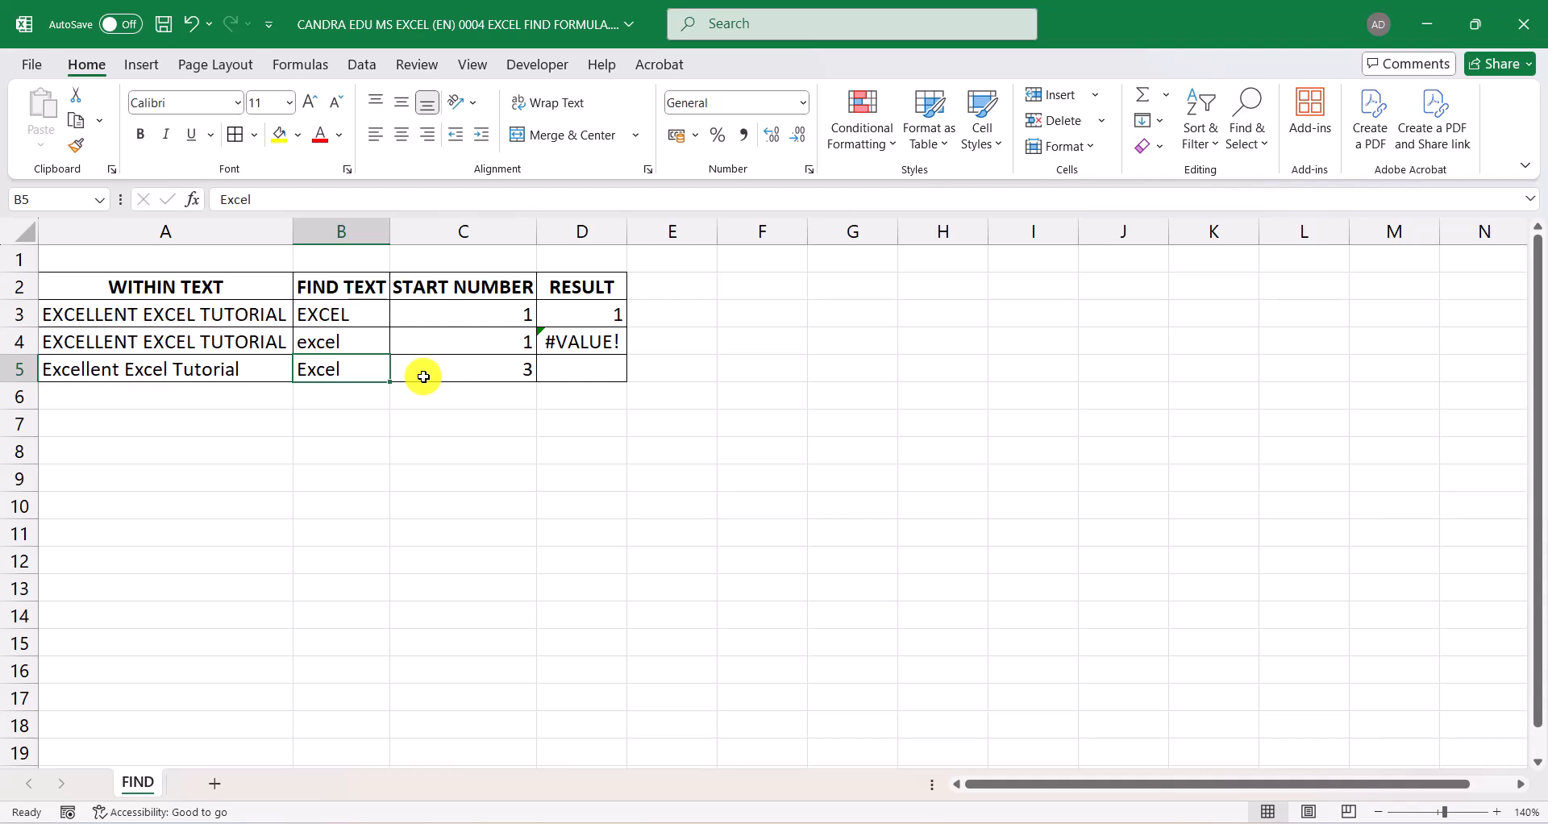
key(Left)
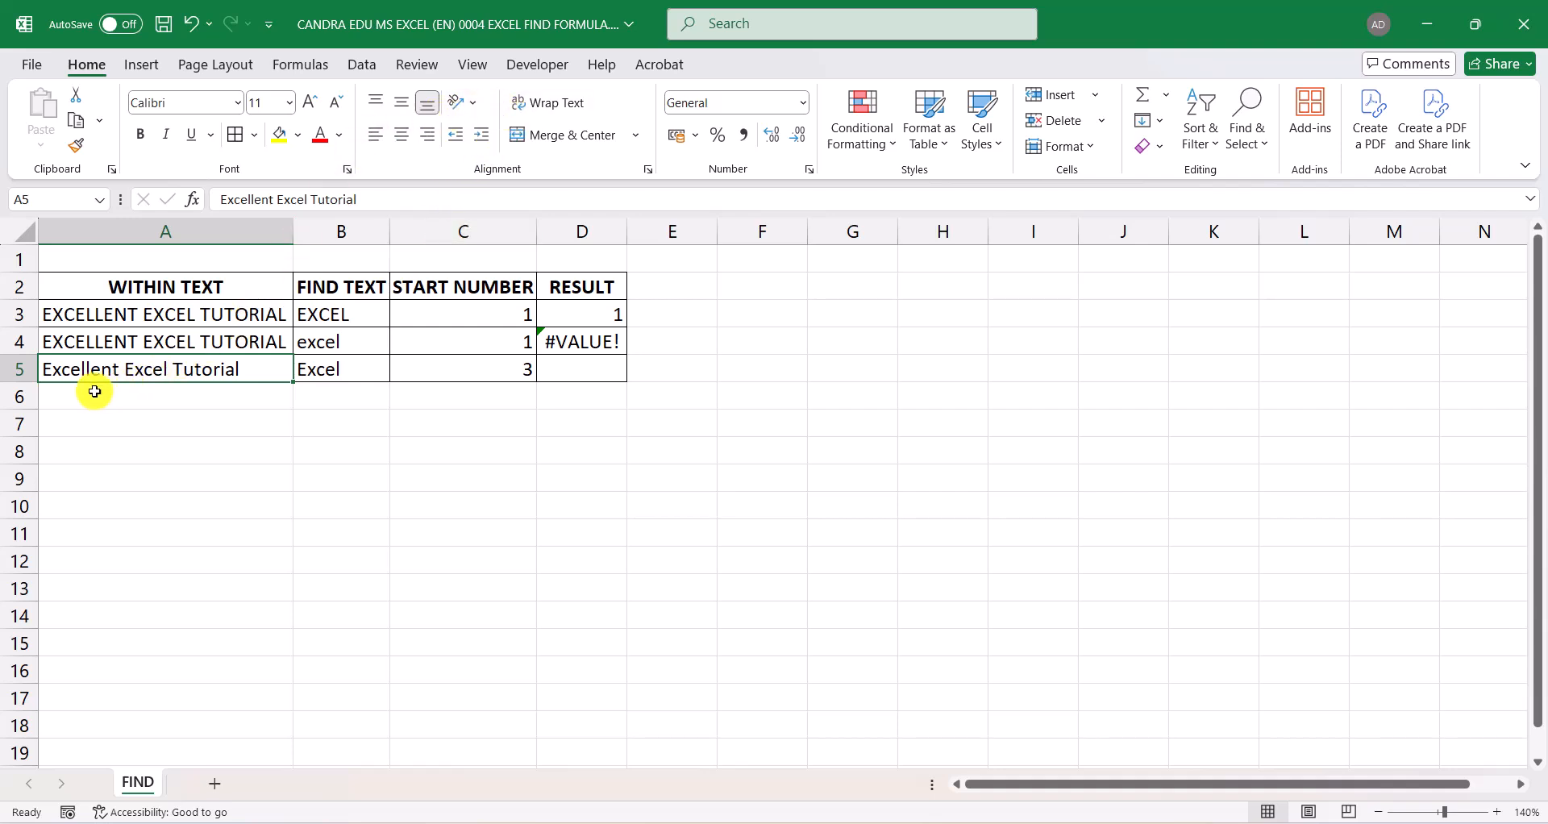
Enter =FIND(B5;A5;3) in cell D5 to locate the word within the mixed-case text from the third character
key(Right)
key(Right)
key(Right)
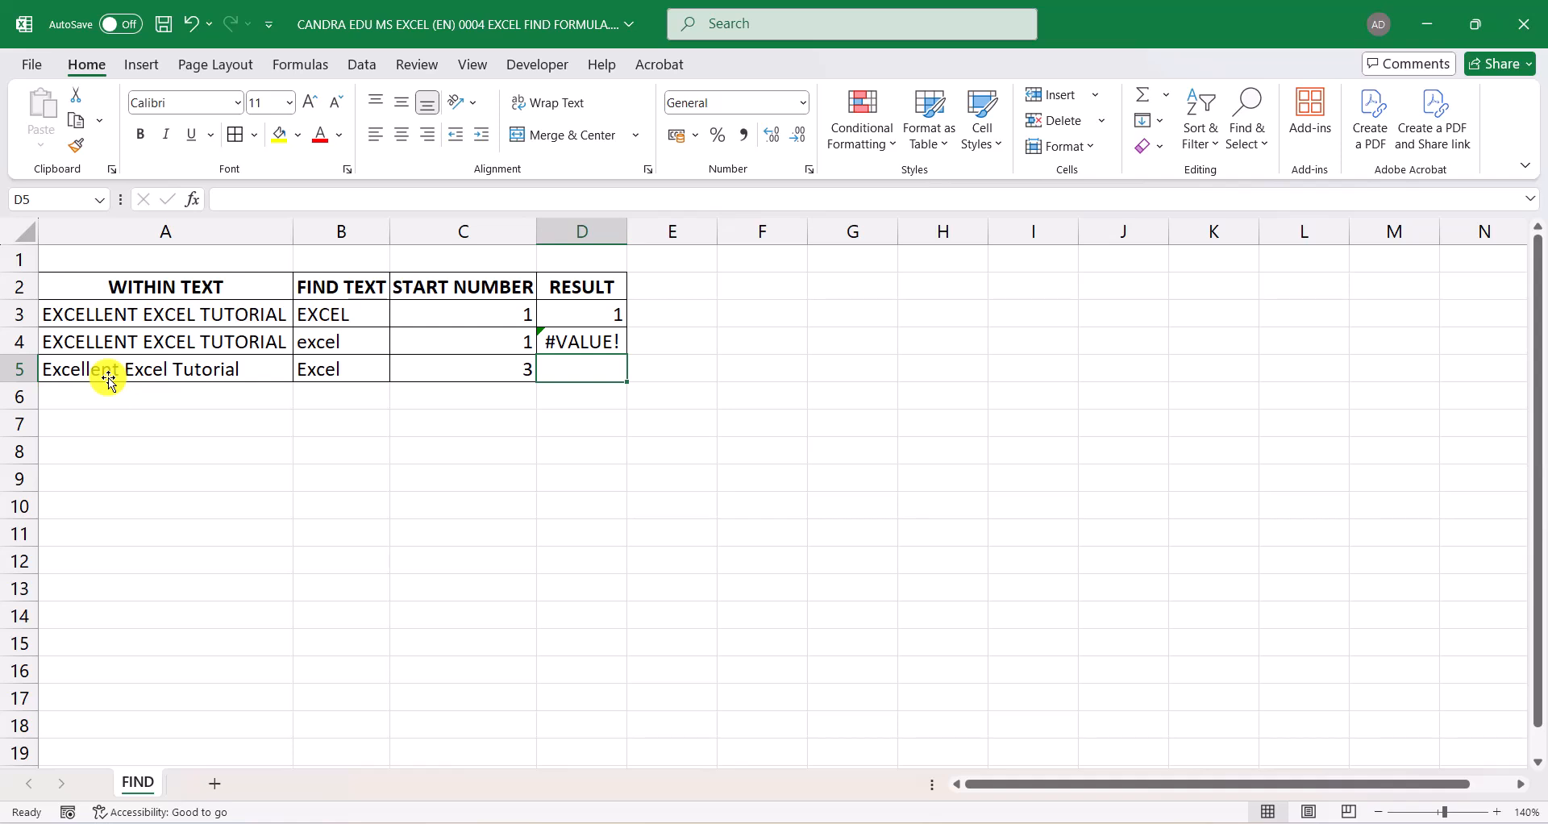
text(=FIND()
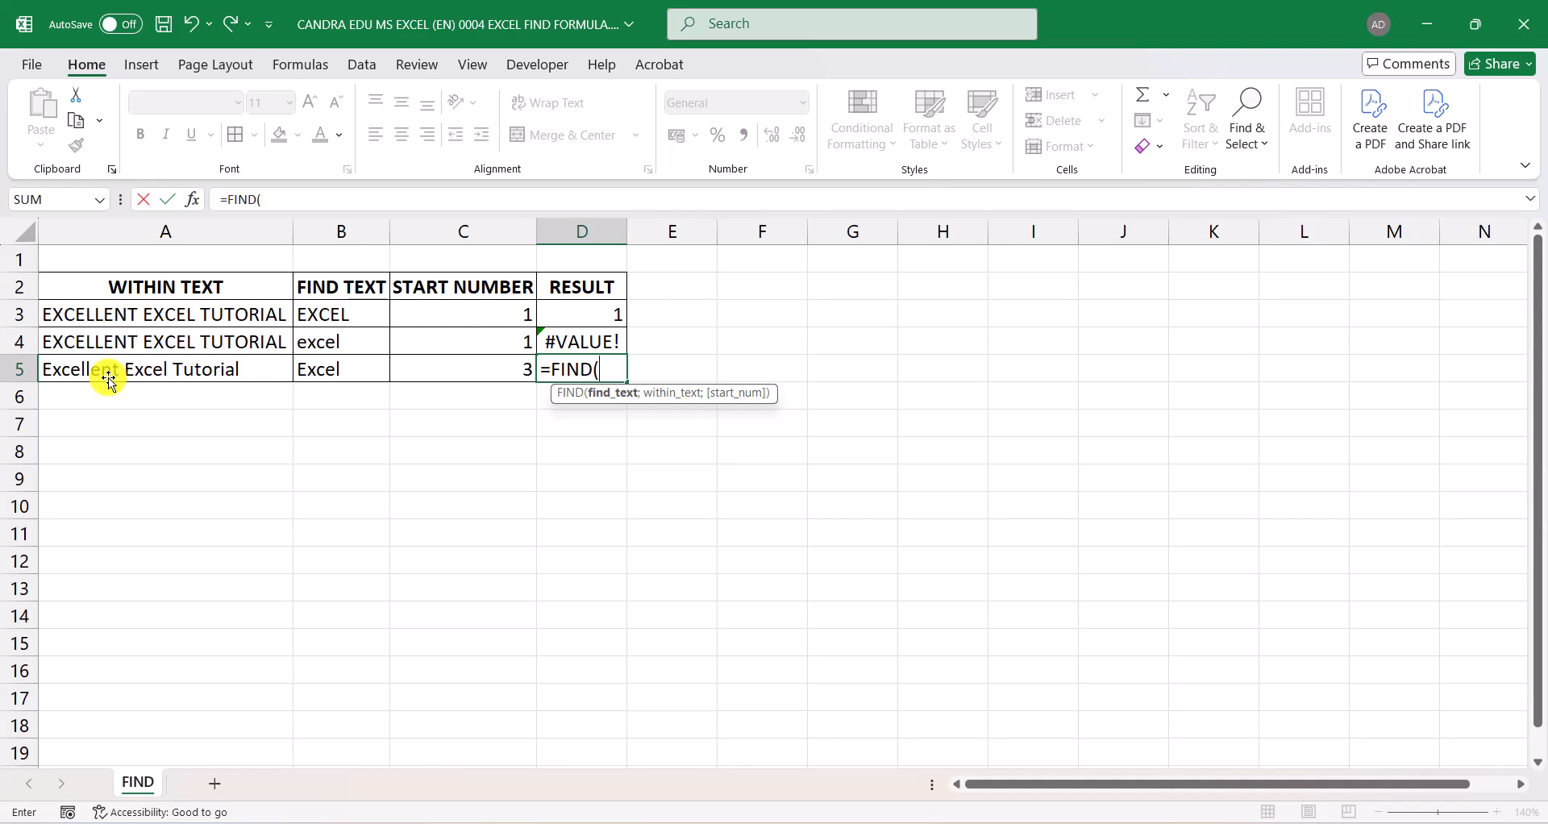
click(329, 372)
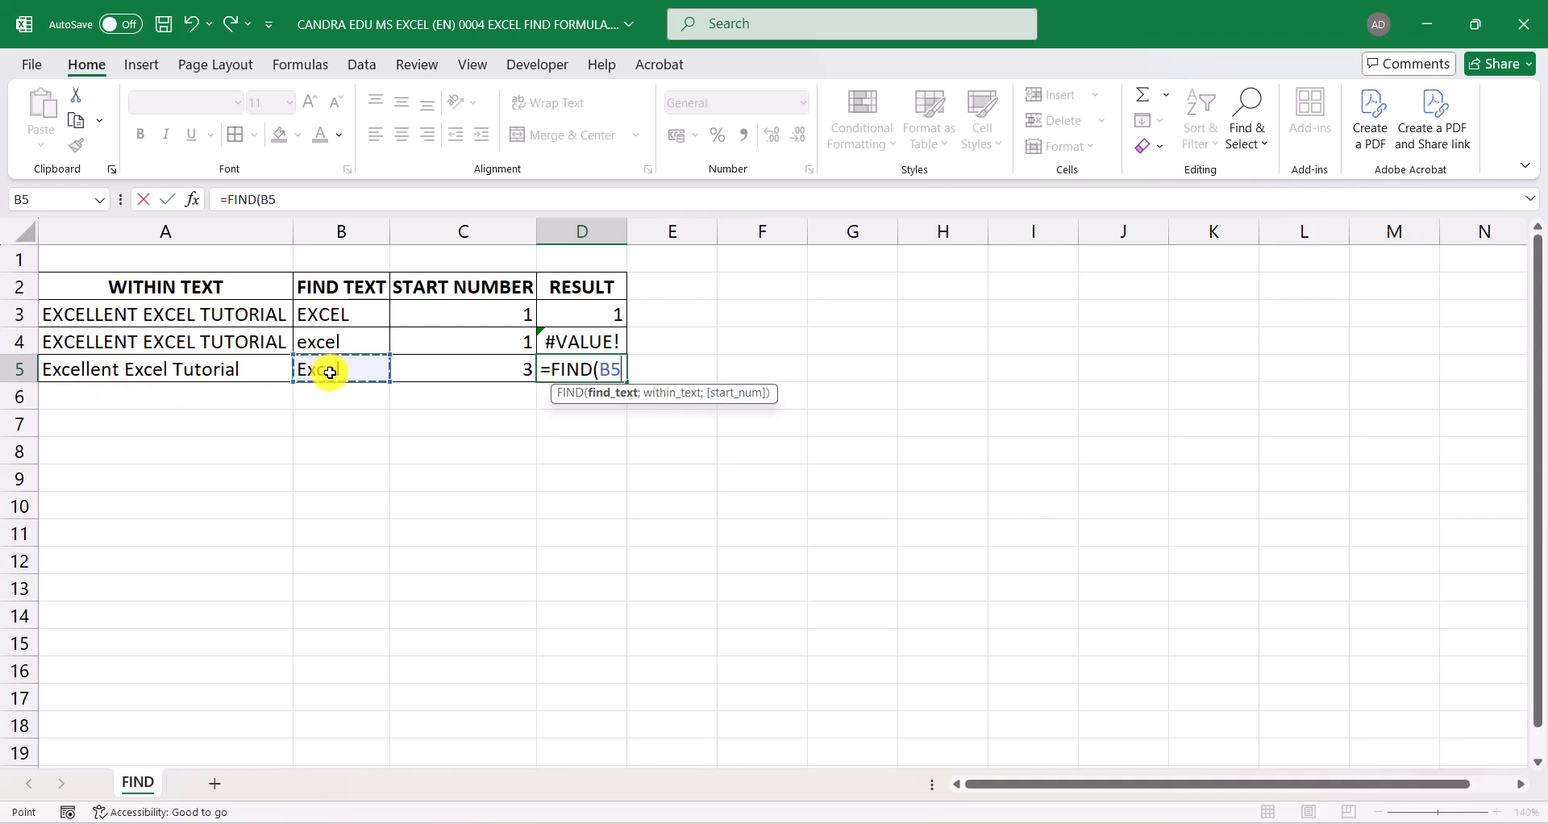
text(;)
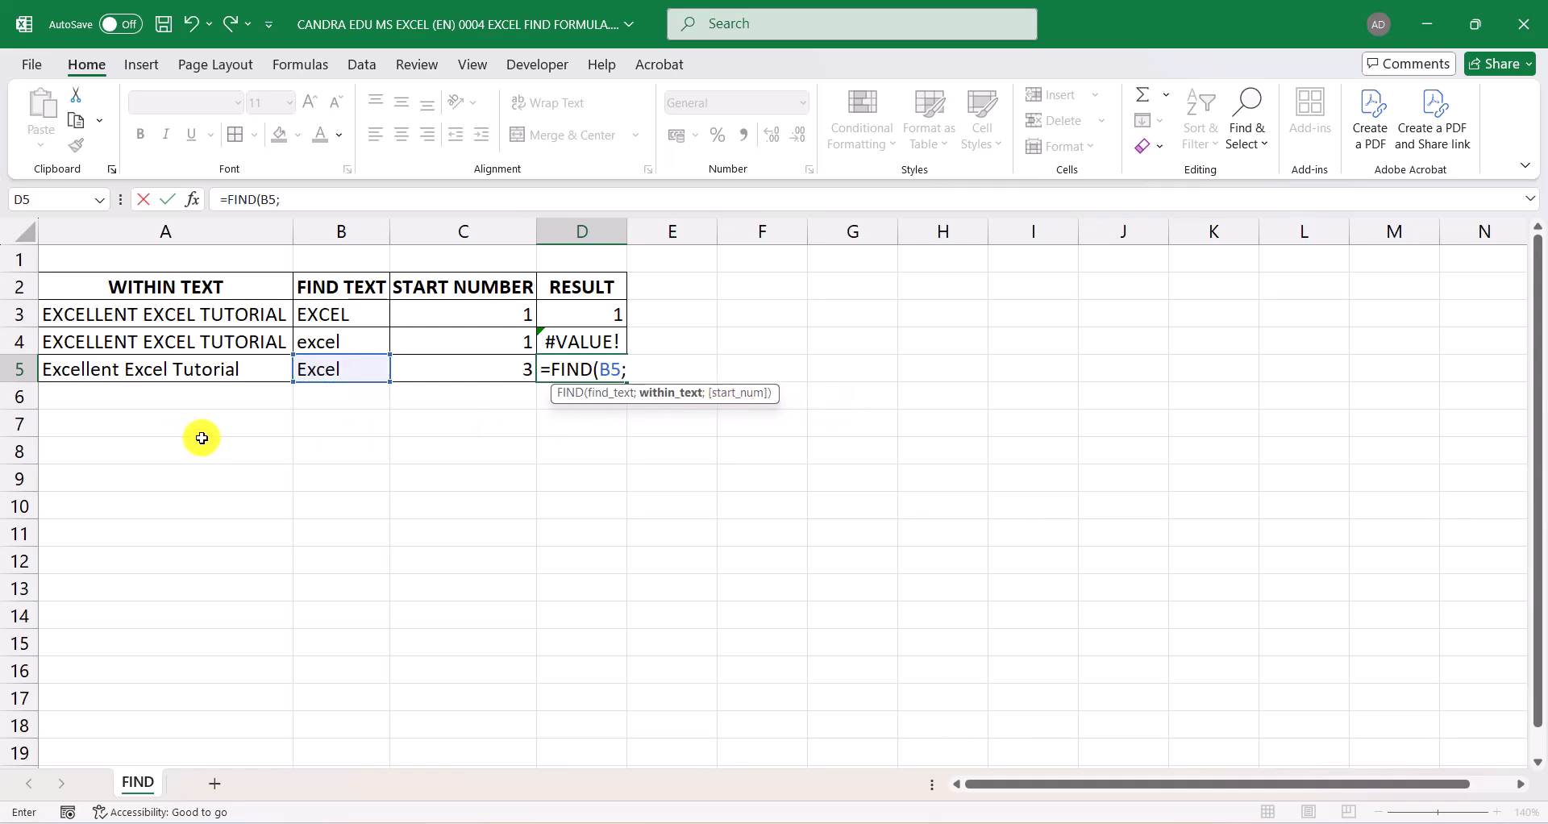
click(196, 366)
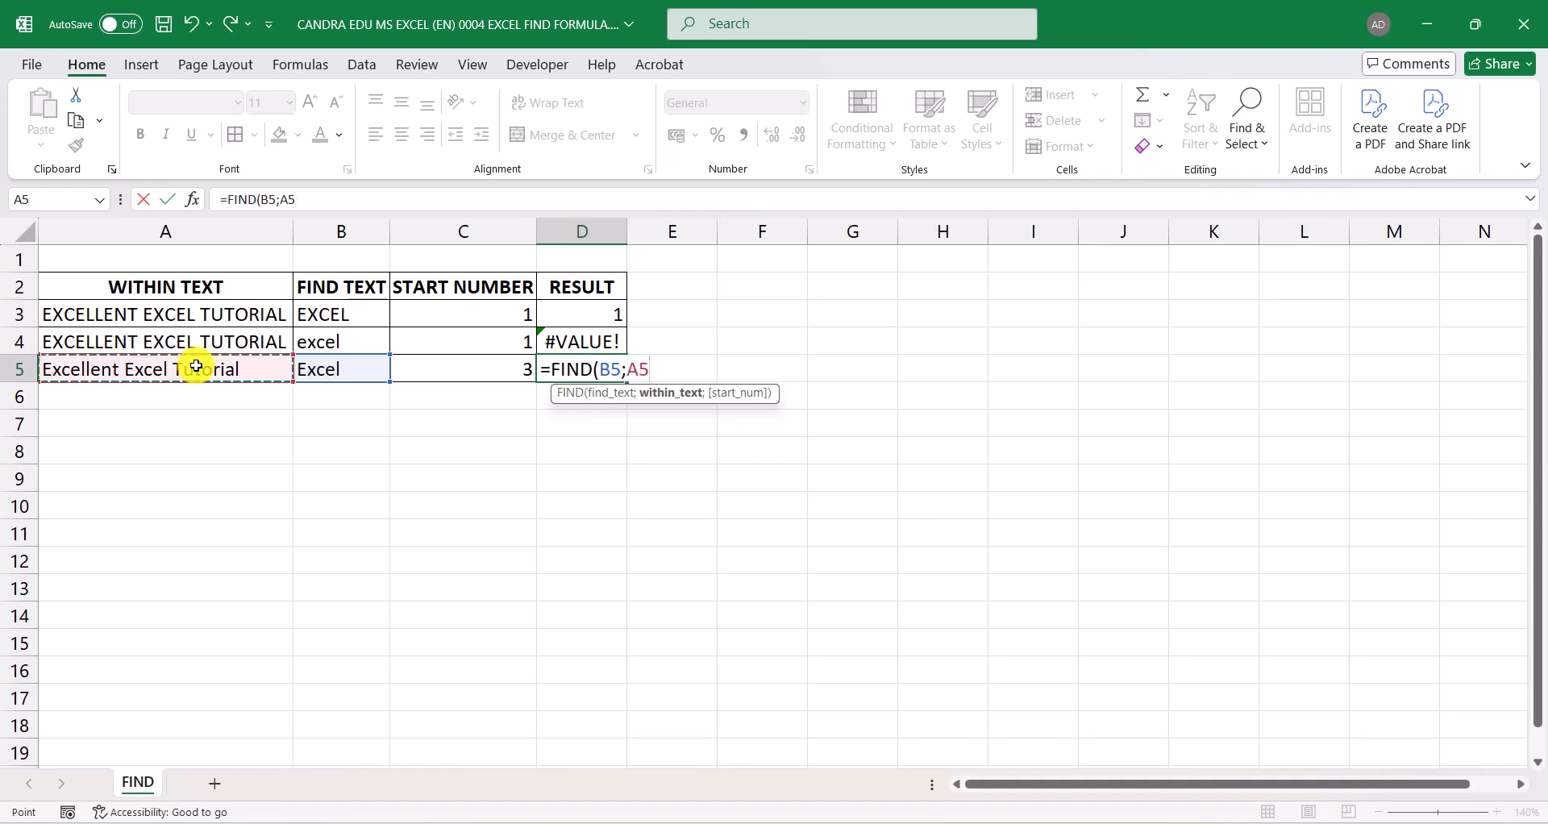
text(;3)
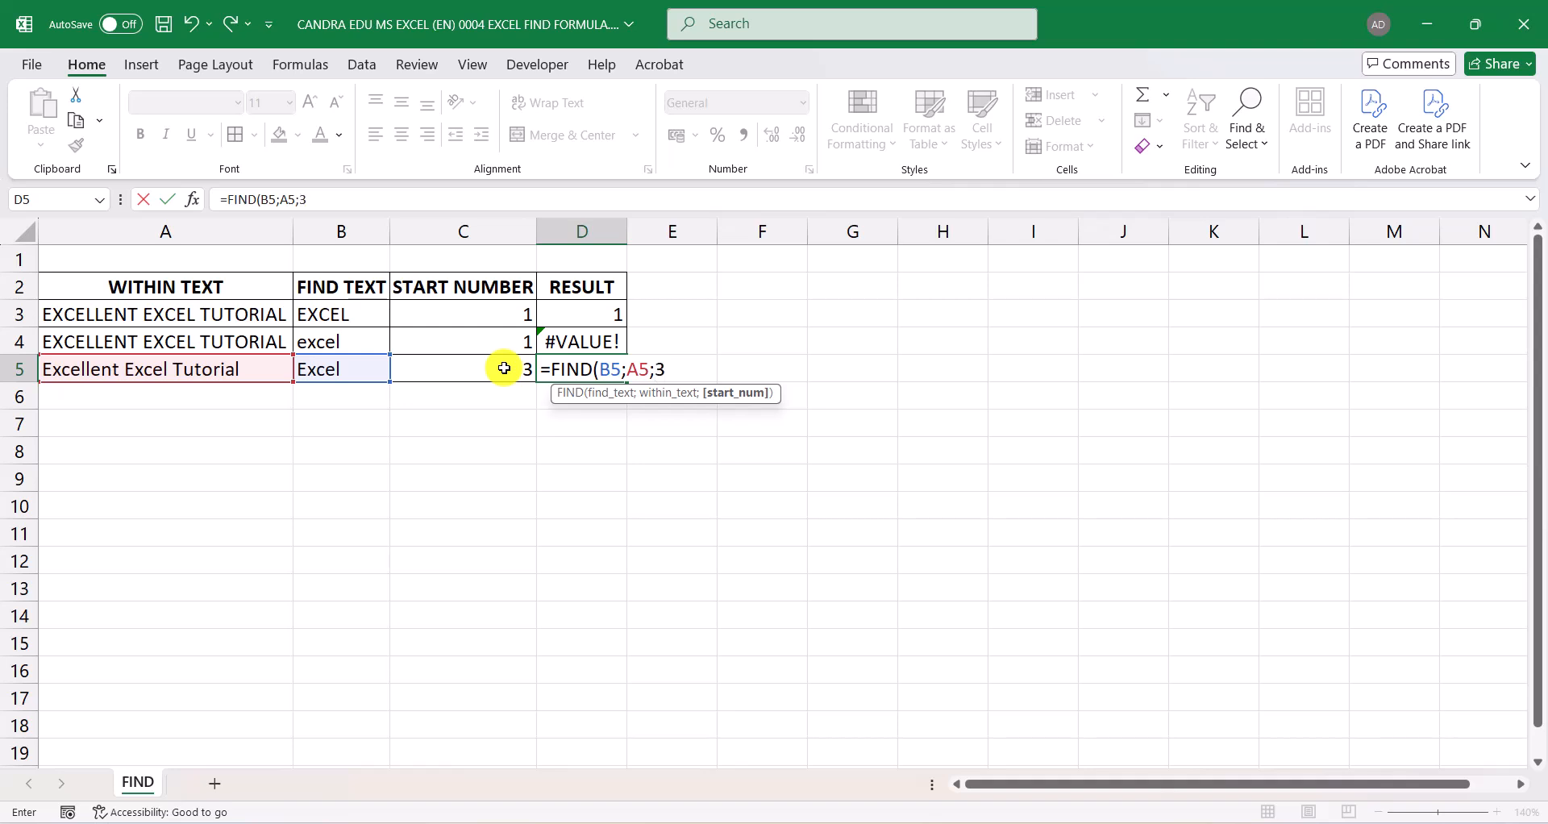
text())
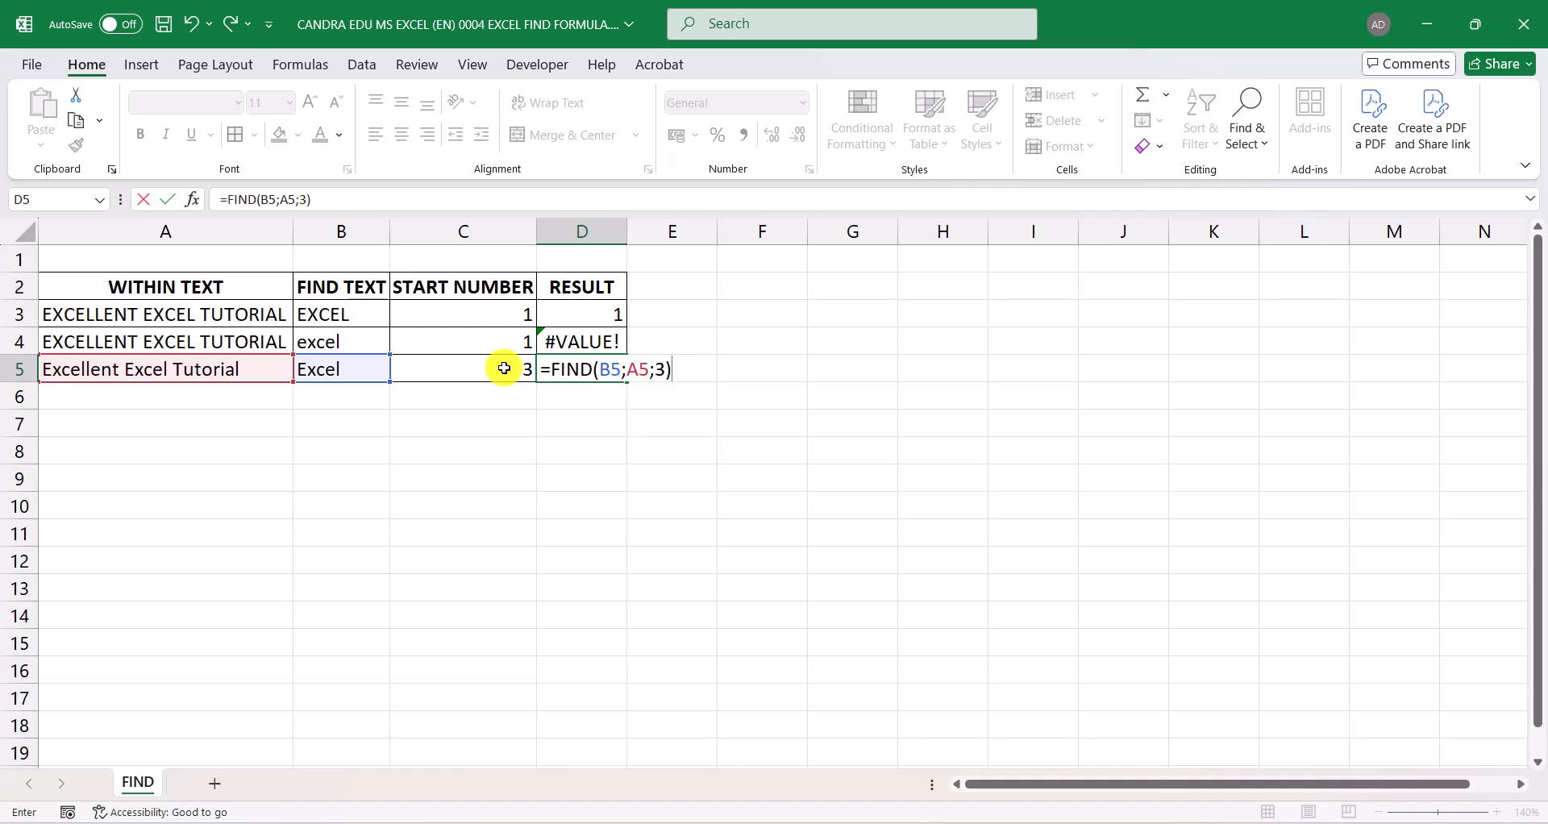
key(Return)
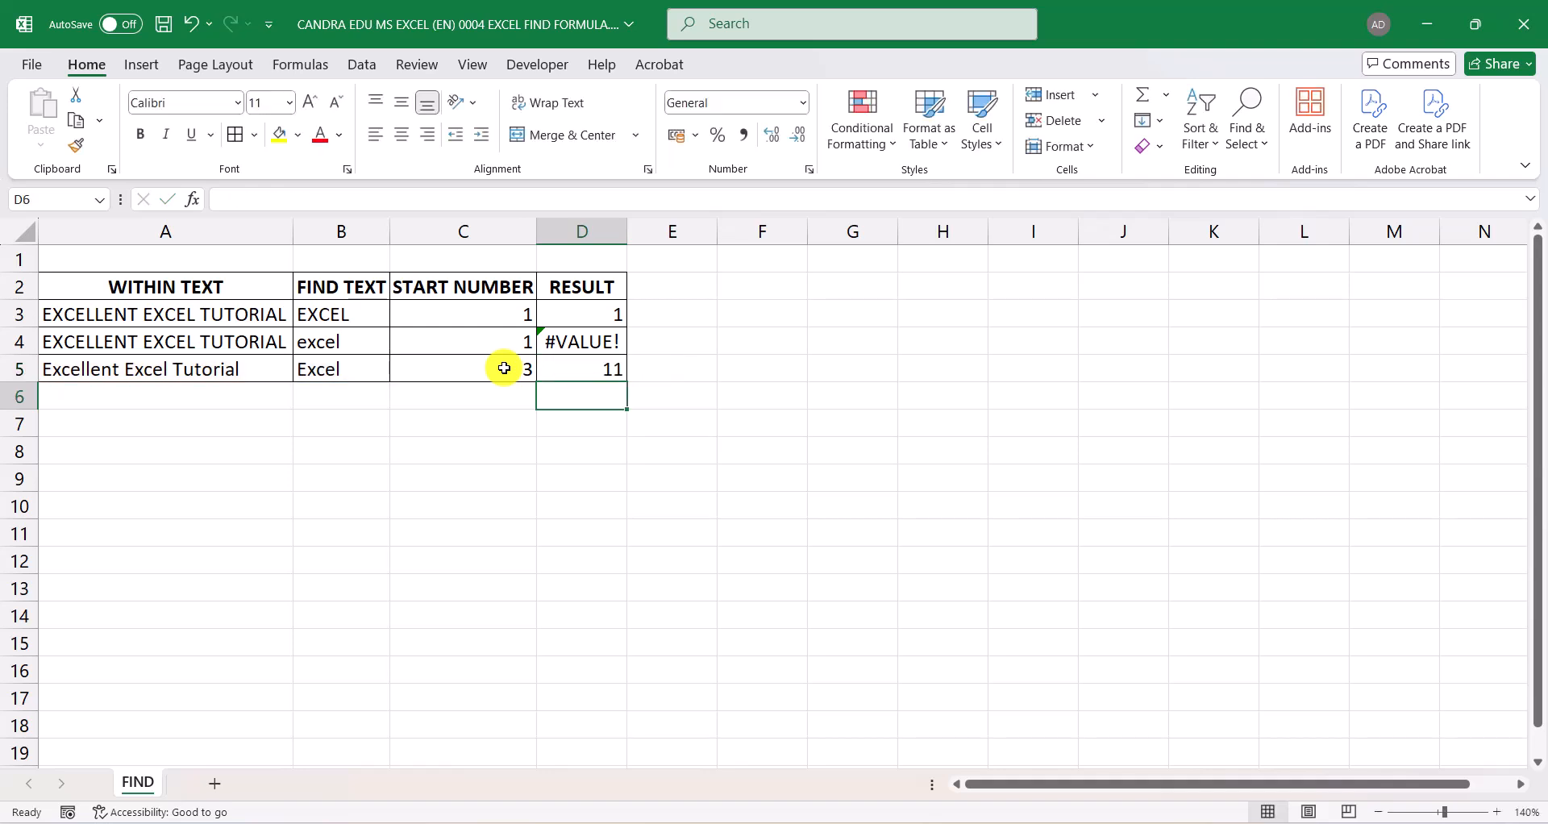
Review the formula result in D5 against the row's start number in C5 and find text in B5
click(603, 373)
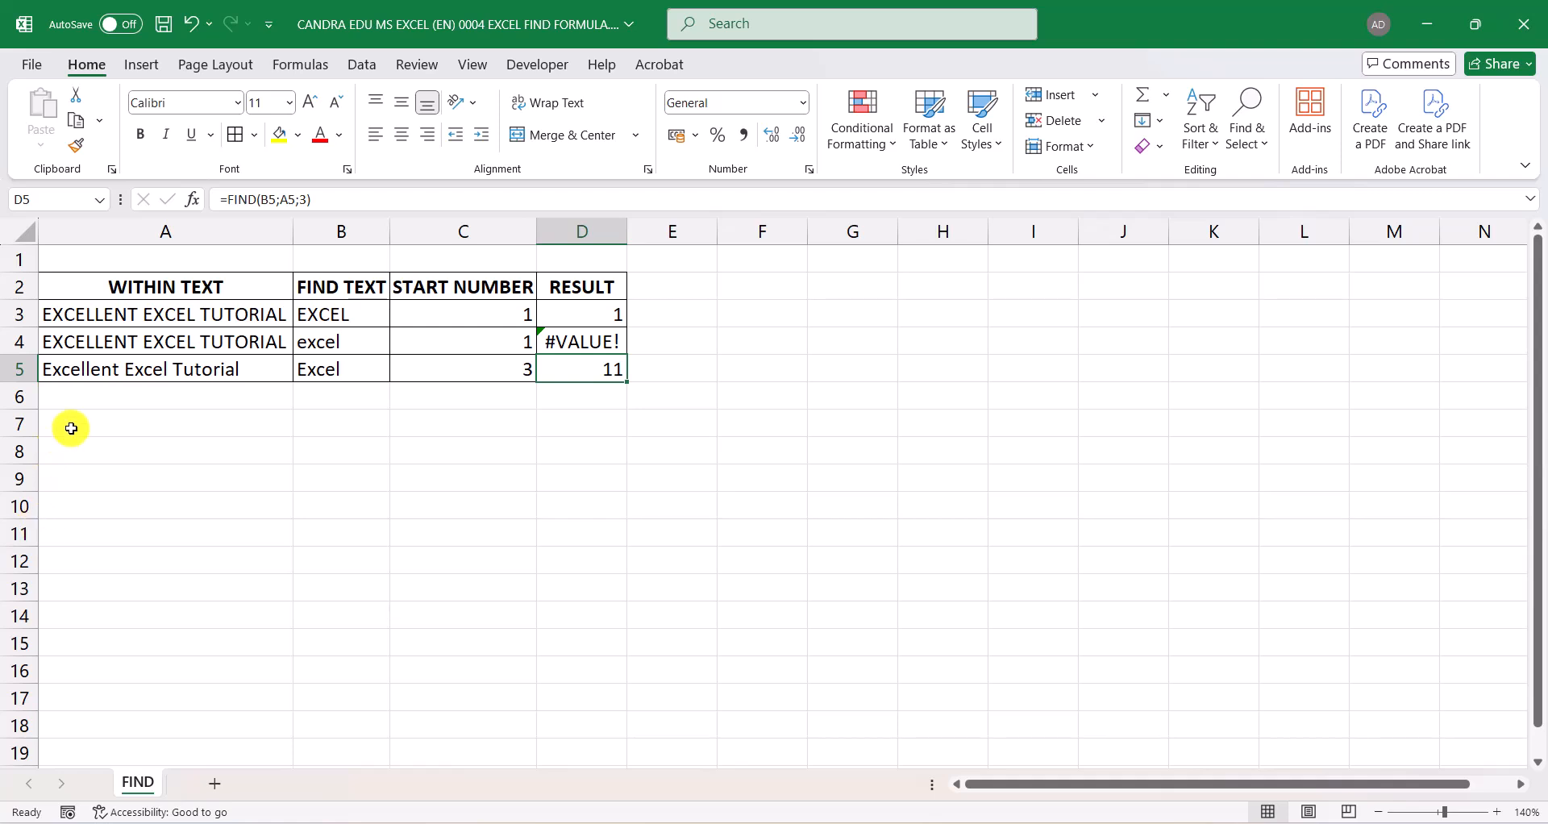
click(499, 288)
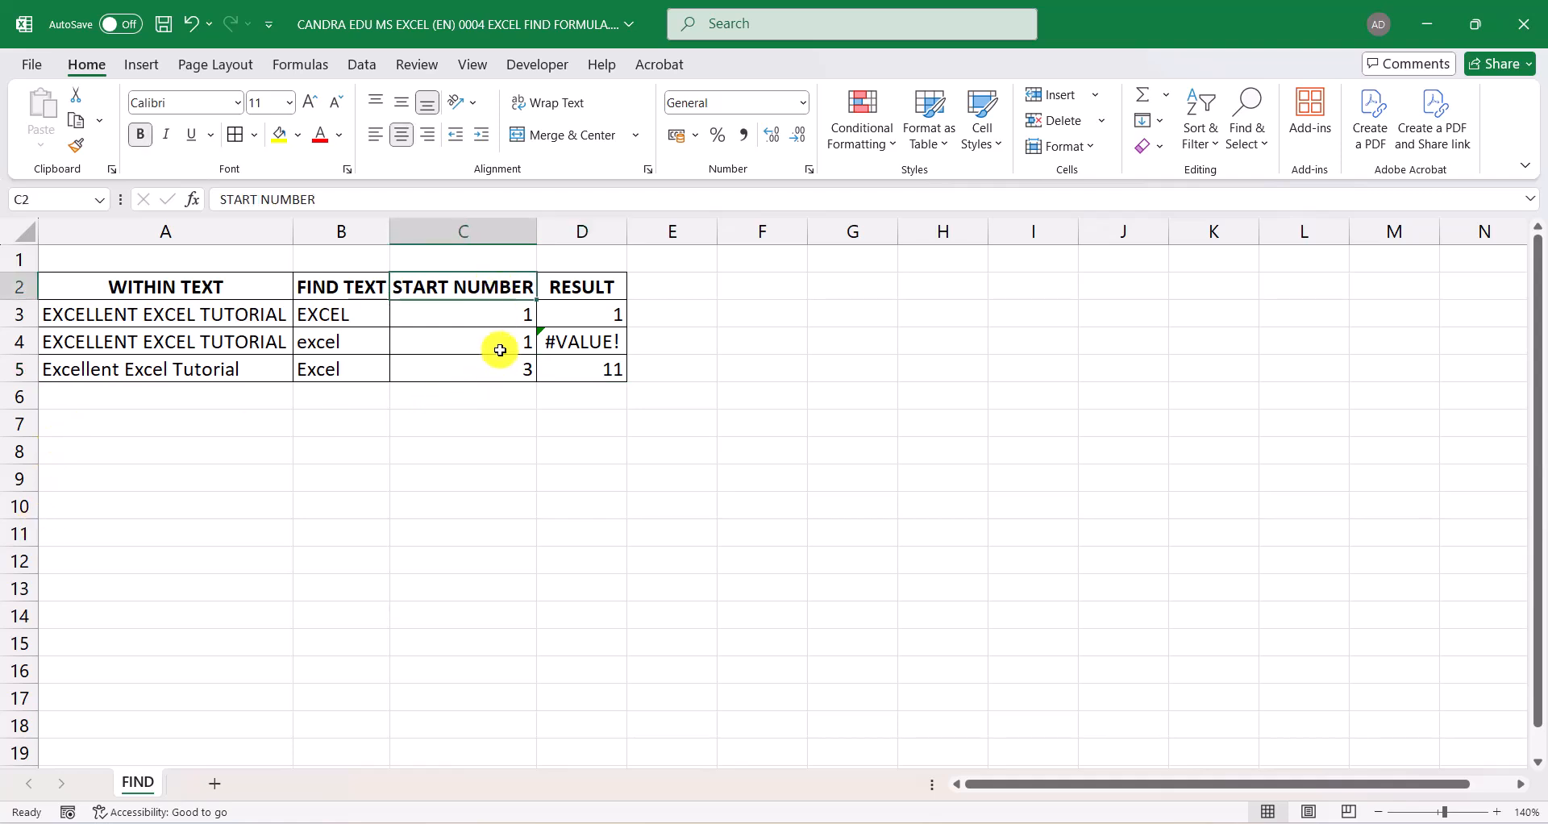
click(503, 372)
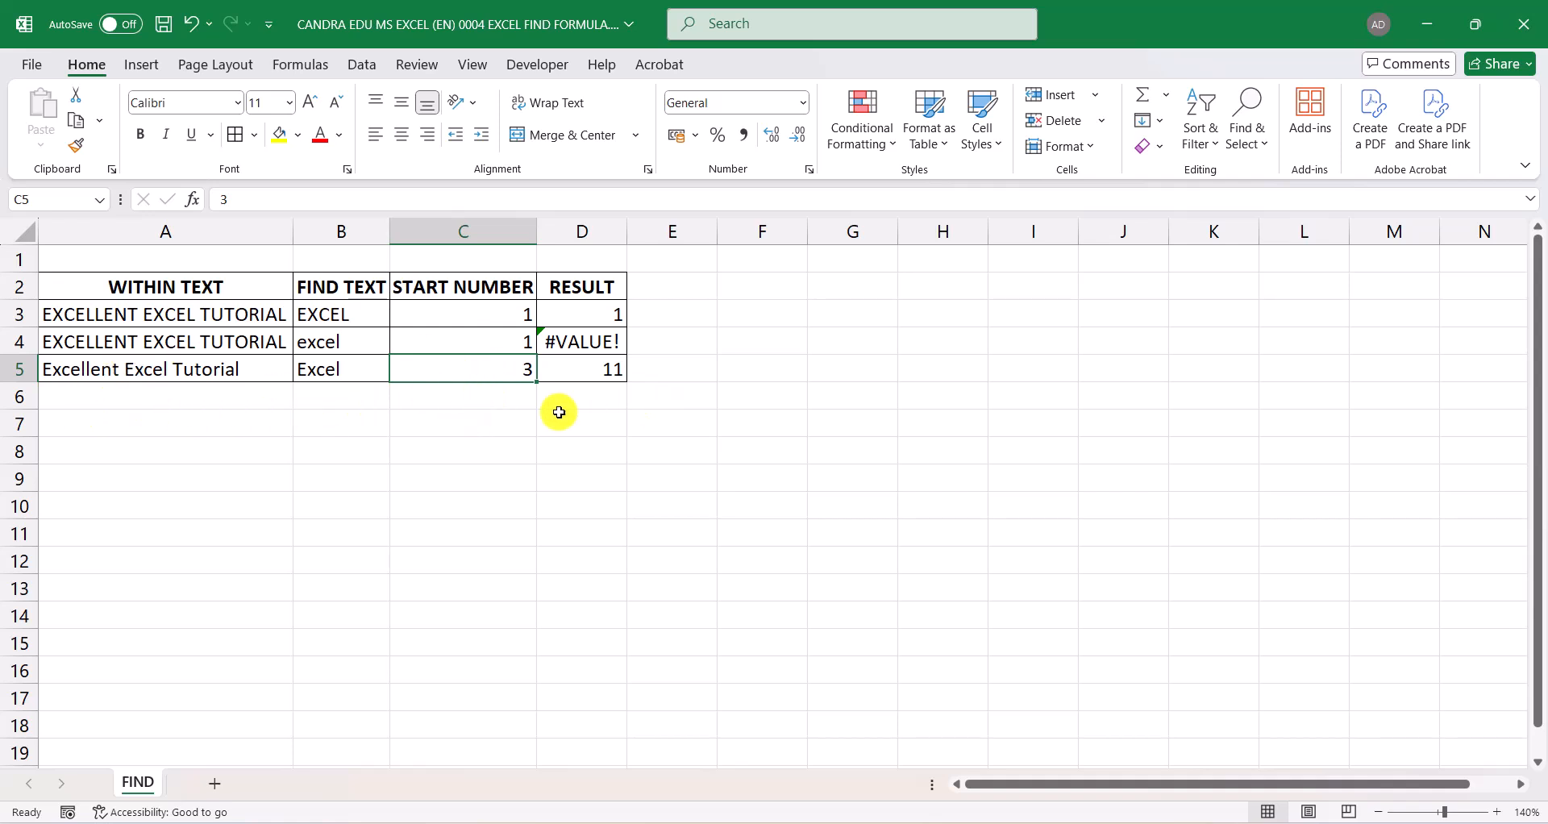
click(348, 371)
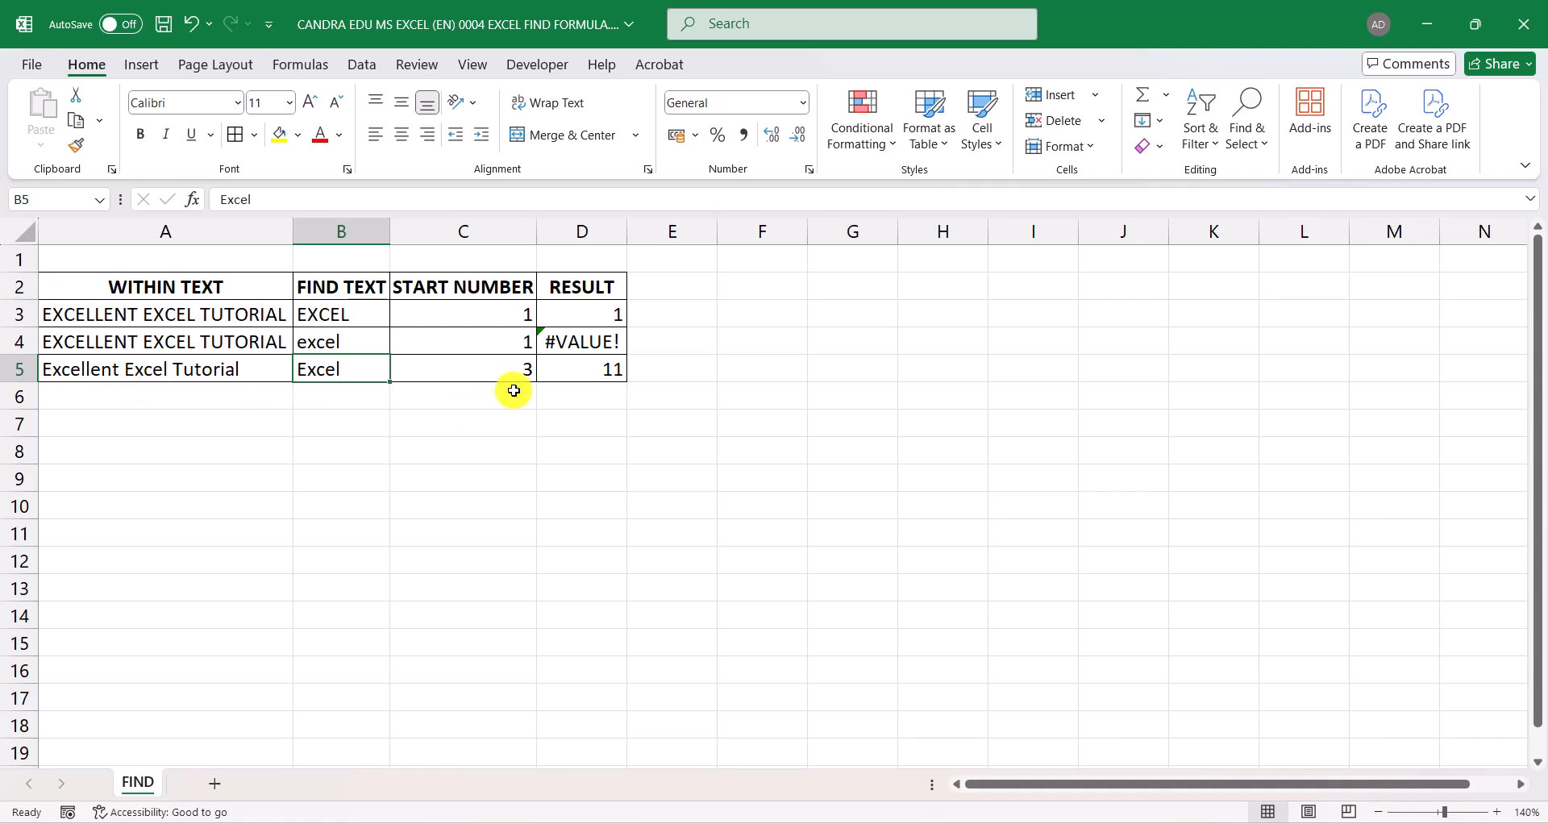
click(575, 367)
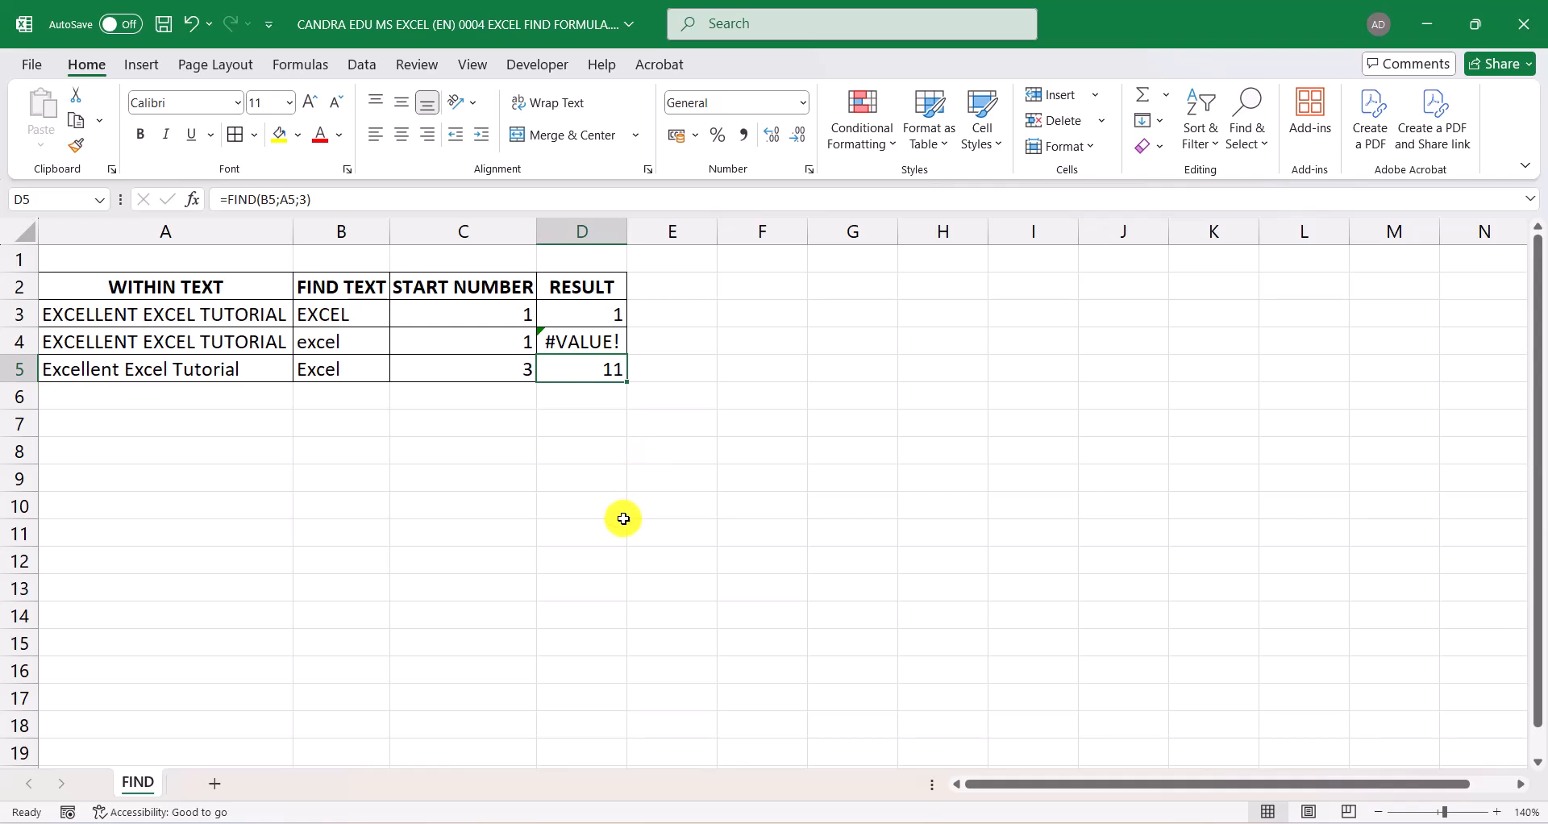
click(917, 822)
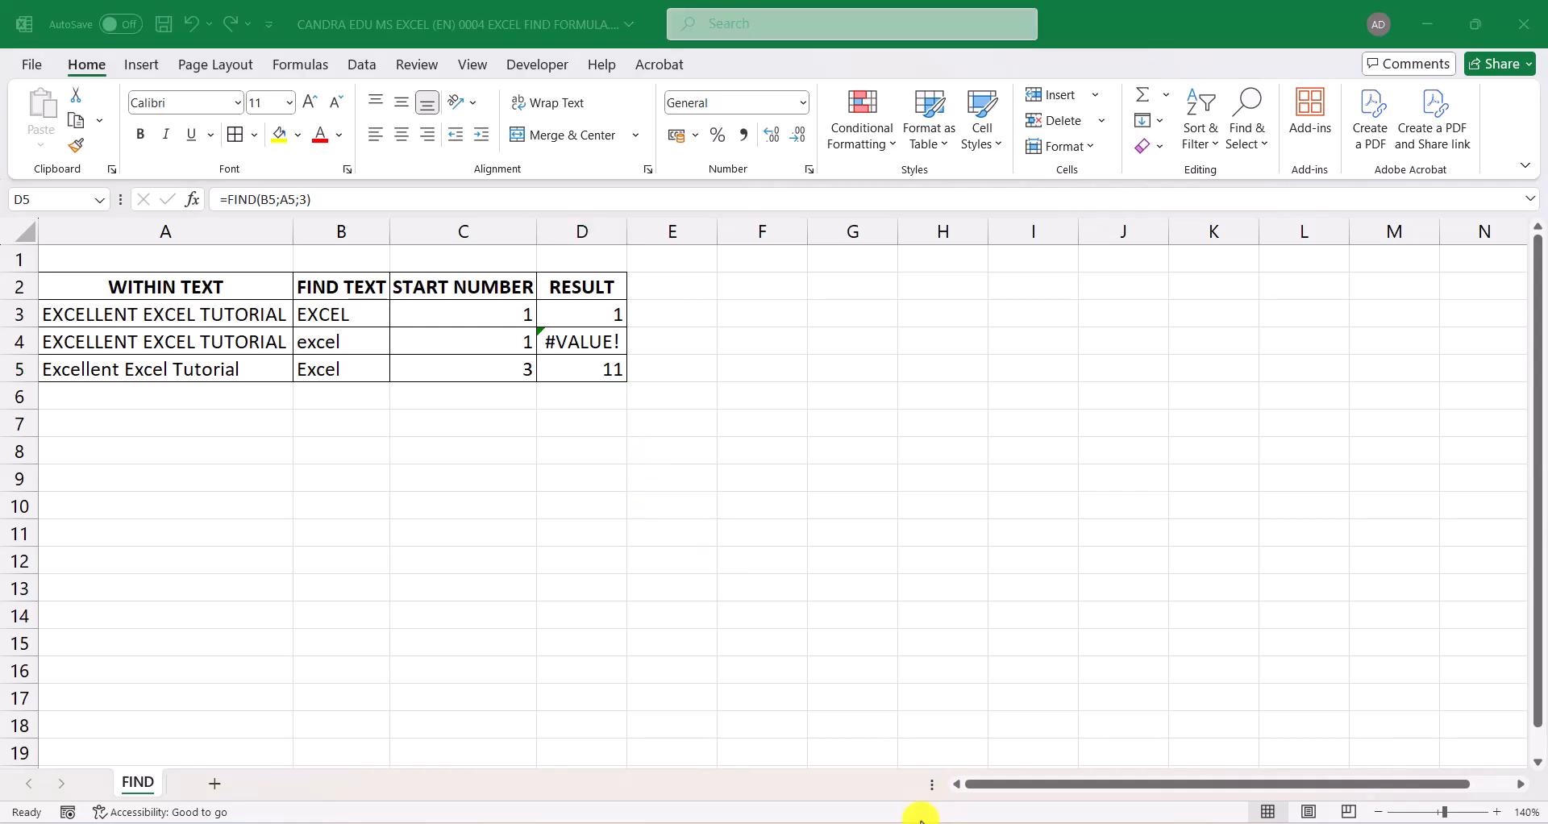